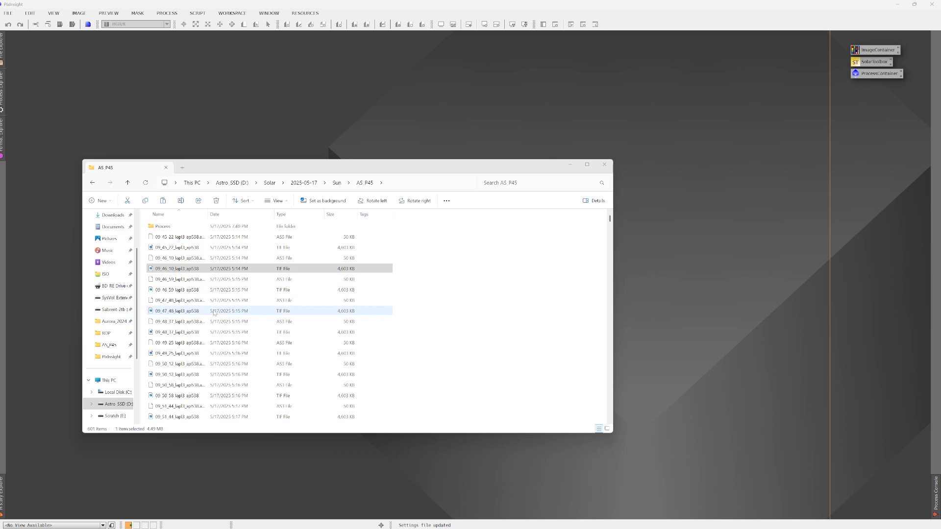
- Open the image 10_22_27_lapl3_ap538.tif from the AS_P45 folder in PixInsight and minimize the file window
{"action": "scroll", "coordinate": [224, 319], "scroll_direction": "down", "scroll_amount": 15}
{"action": "scroll", "coordinate": [223, 326], "scroll_direction": "down", "scroll_amount": 7}
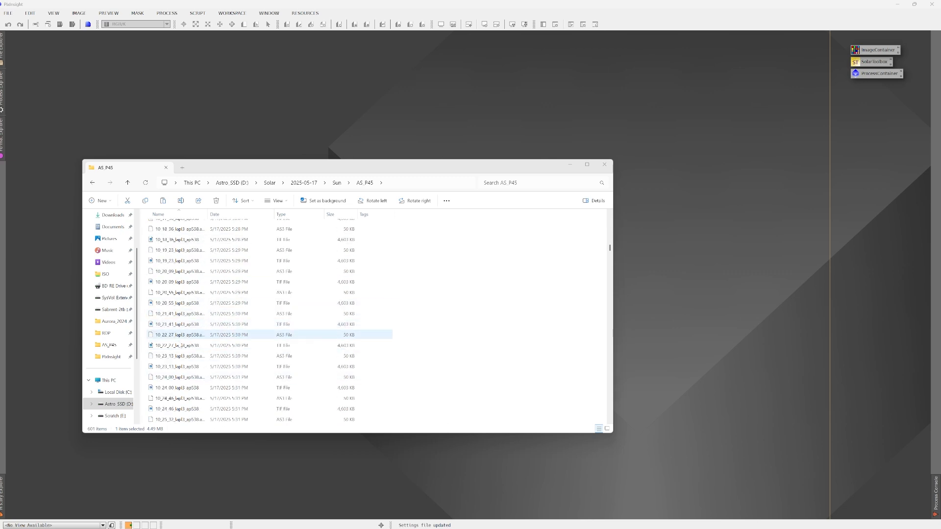
{"action": "left_click_drag", "start_coordinate": [219, 345], "coordinate": [288, 95]}
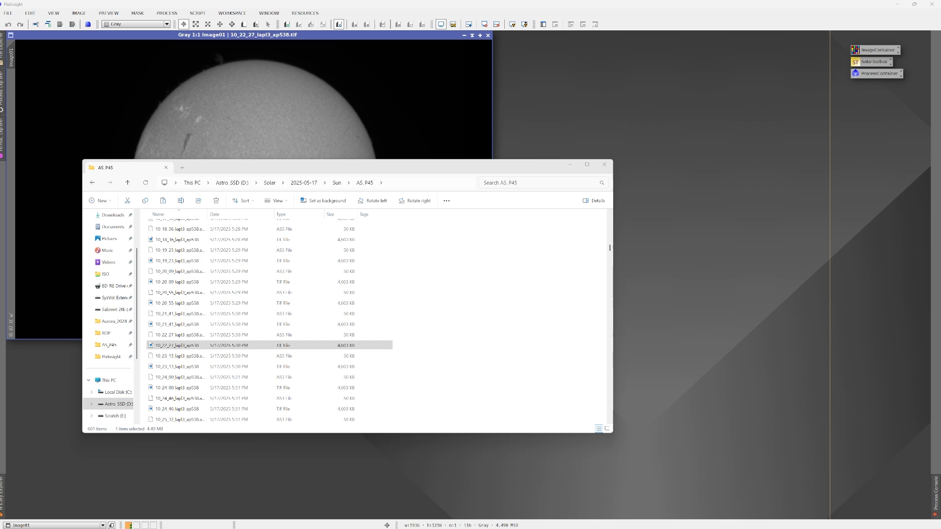
{"action": "left_click", "coordinate": [571, 164]}
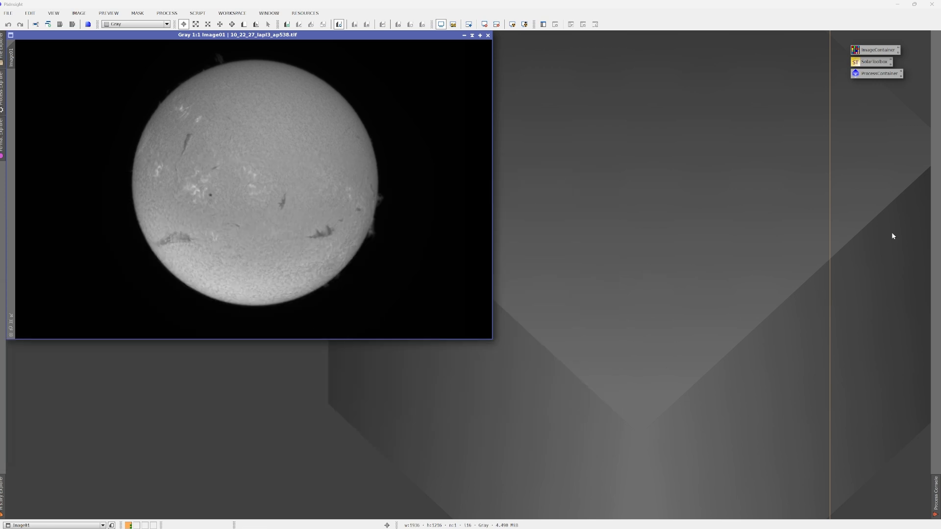
- Open SolarToolbox with prominence boost, contrast enhancement, colour and sharpening turned off, and start its real-time preview
{"action": "double_click", "coordinate": [877, 62]}
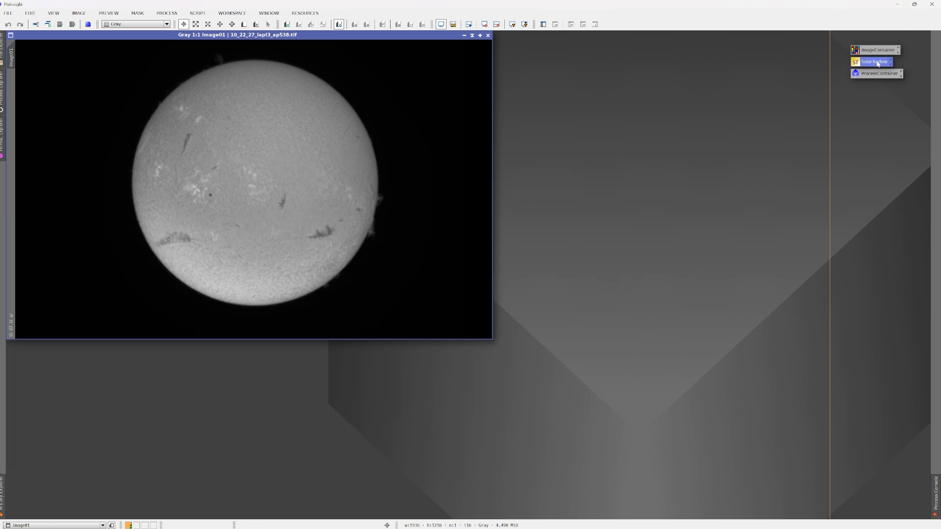
{"action": "left_click", "coordinate": [596, 138]}
{"action": "left_click", "coordinate": [596, 147]}
{"action": "left_click", "coordinate": [596, 156]}
{"action": "left_click", "coordinate": [597, 167]}
{"action": "left_click", "coordinate": [614, 178]}
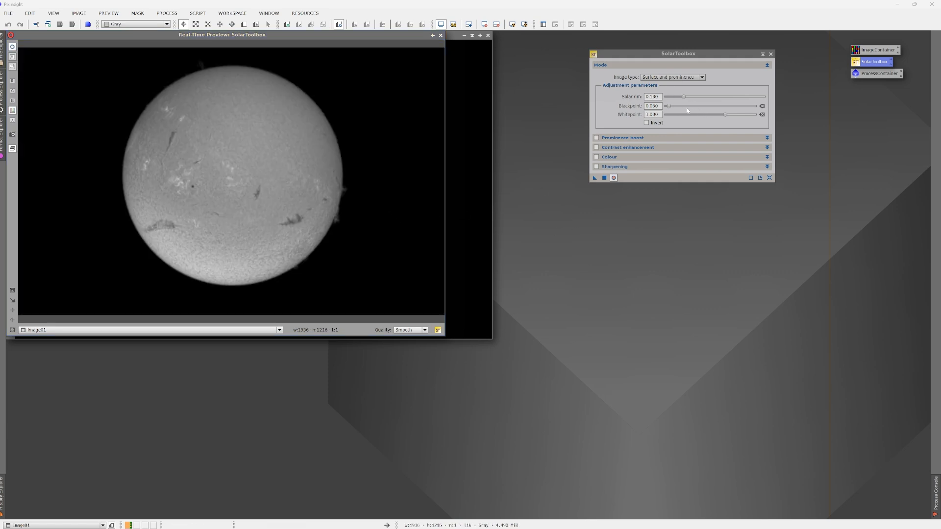
- Set the blackpoint to 0.050 and enable prominence boost with a boost amount of 0.770 and highlight protection of 0.100
{"action": "left_click", "coordinate": [401, 97]}
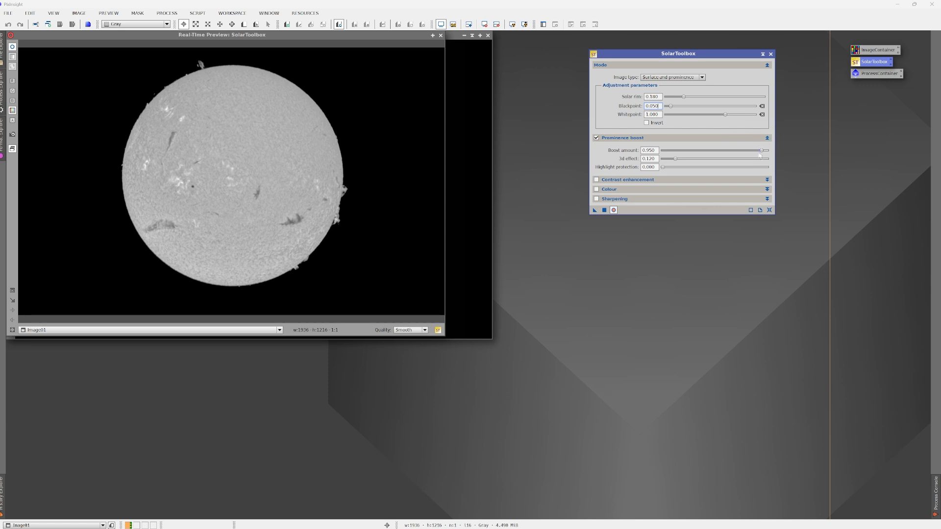
{"action": "left_click_drag", "start_coordinate": [761, 150], "coordinate": [754, 152]}
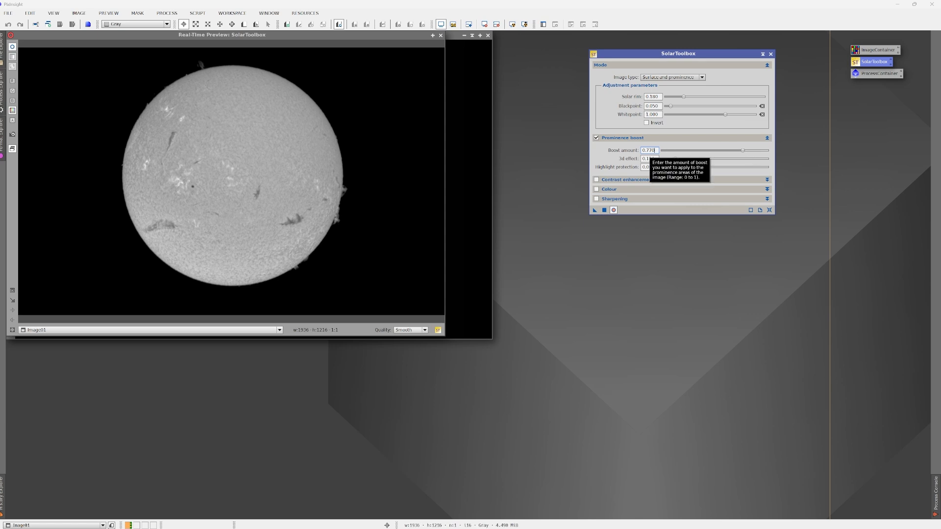
{"action": "left_click_drag", "start_coordinate": [742, 150], "coordinate": [733, 152]}
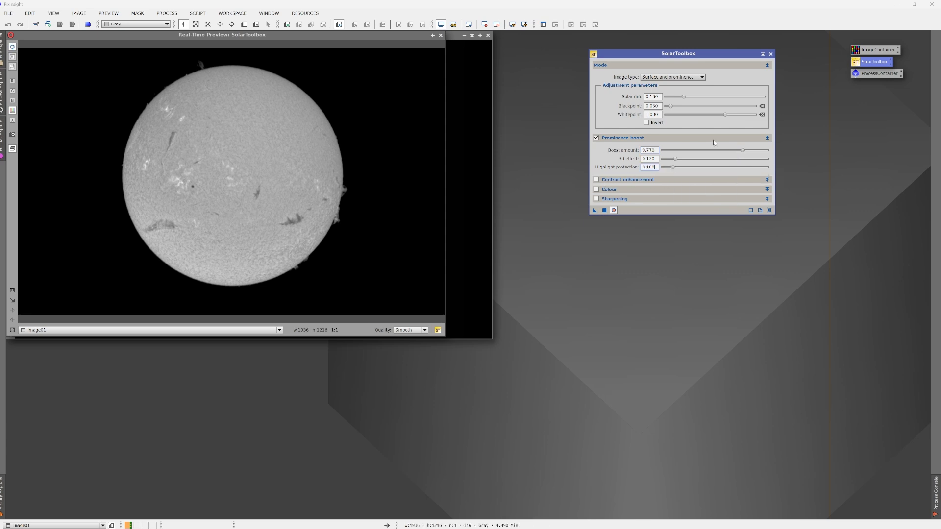
{"action": "left_click", "coordinate": [768, 137]}
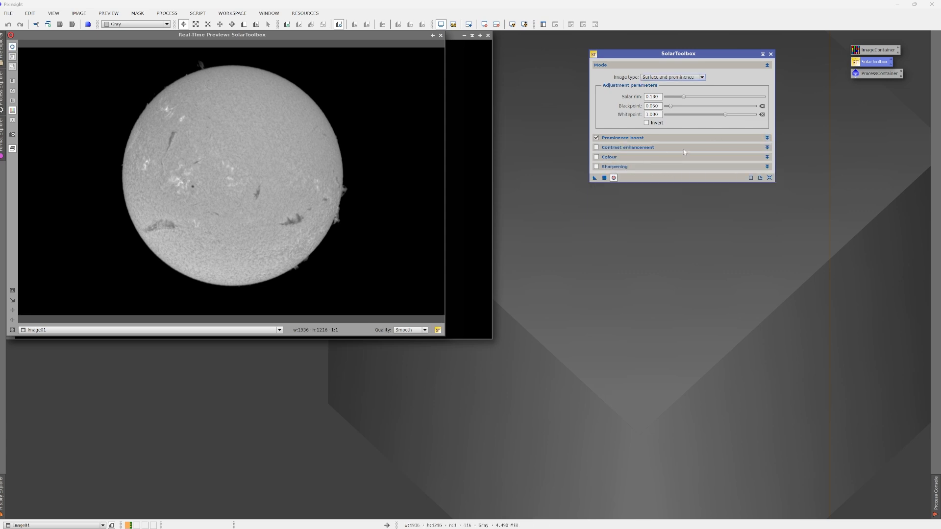
- Enable contrast enhancement with histogram equalisation at a kernel radius of about 105, contrast limit 3.0 and amount 0.650
{"action": "left_click", "coordinate": [768, 147]}
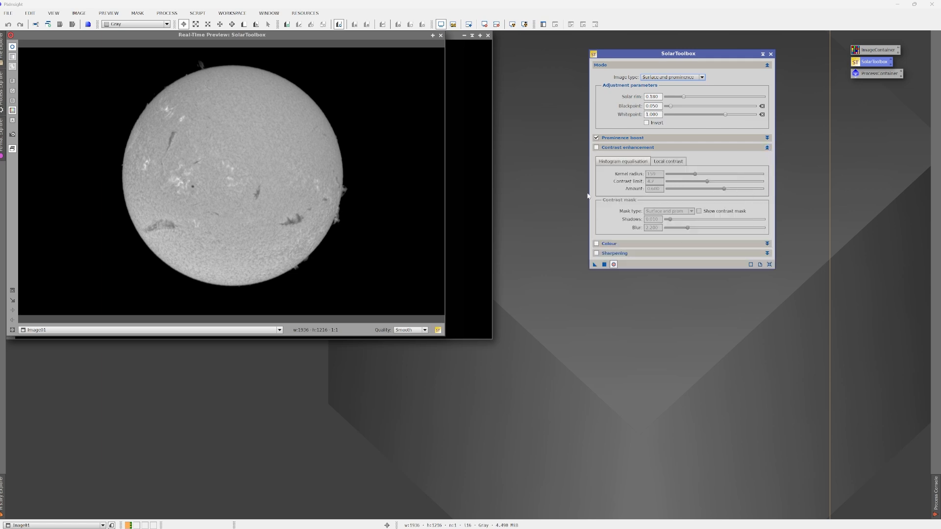
{"action": "left_click", "coordinate": [597, 148]}
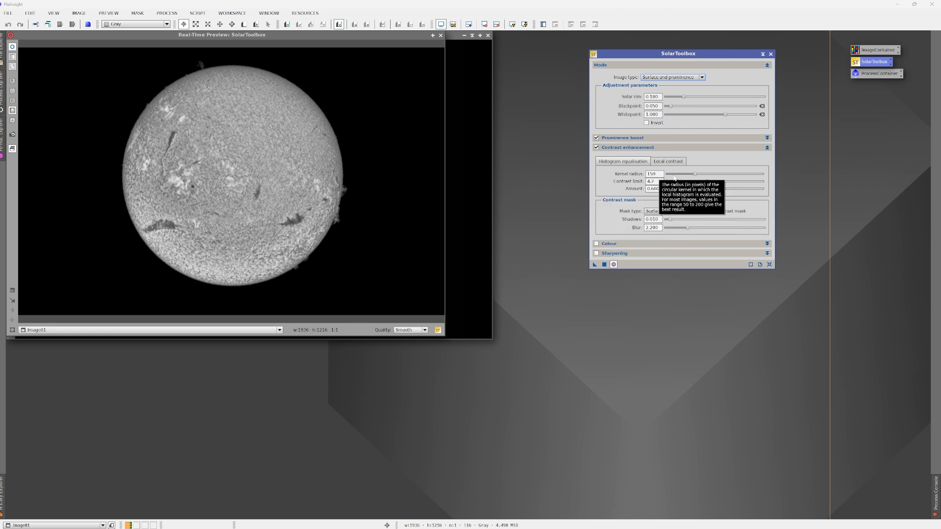
{"action": "left_click_drag", "start_coordinate": [695, 174], "coordinate": [685, 177]}
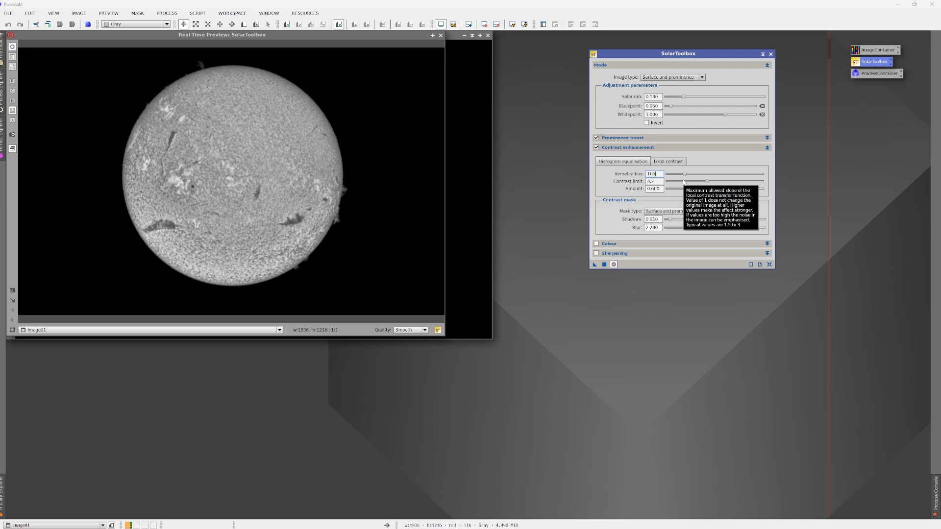
{"action": "left_click_drag", "start_coordinate": [706, 185], "coordinate": [697, 185]}
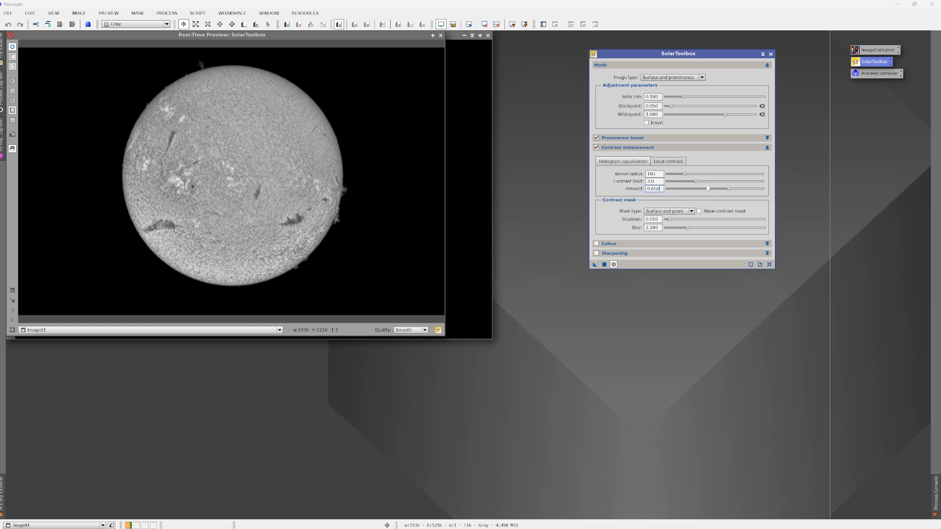
{"action": "left_click", "coordinate": [767, 147]}
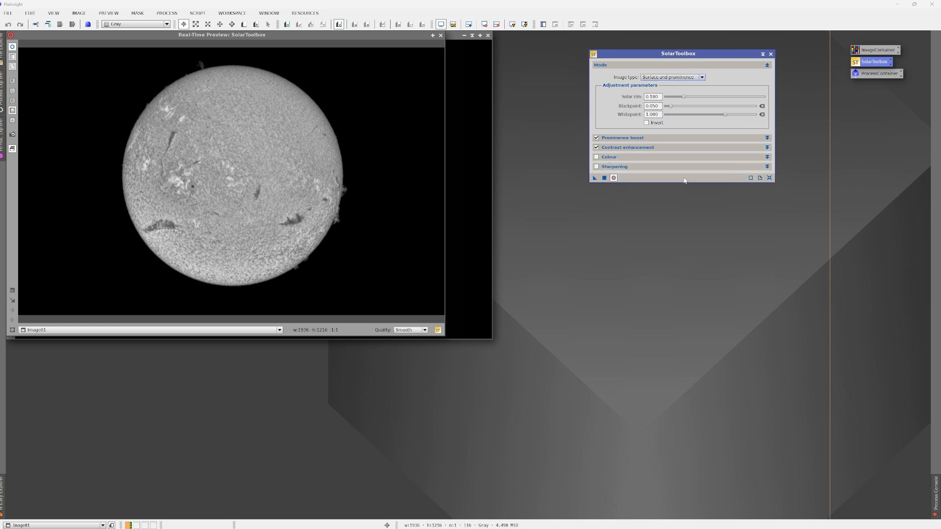
- Enable the colour option for the solar image, keeping its existing colour parameters
{"action": "left_click", "coordinate": [767, 156]}
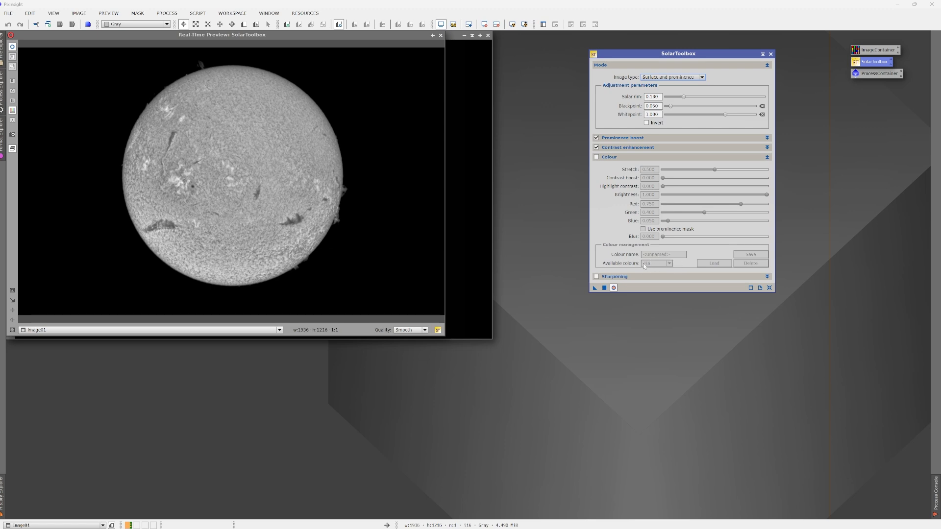
{"action": "left_click", "coordinate": [597, 158]}
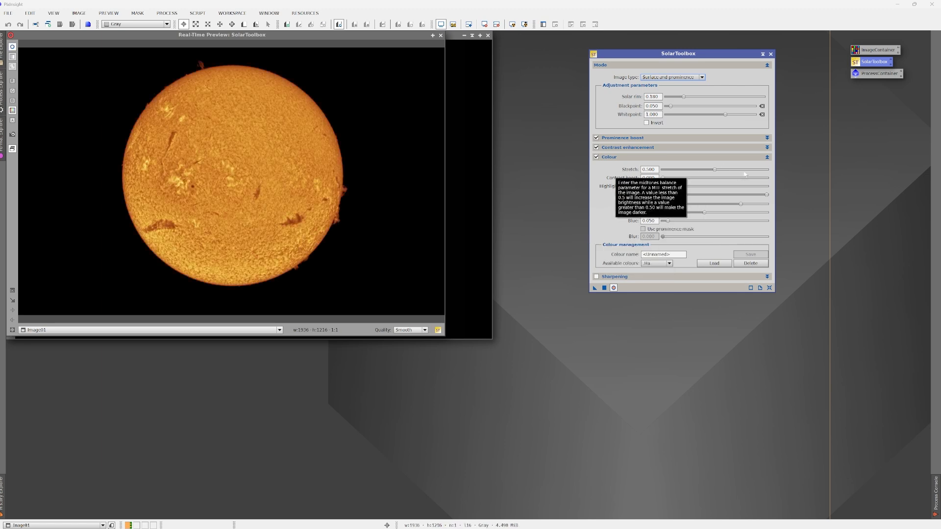
{"action": "left_click", "coordinate": [768, 157]}
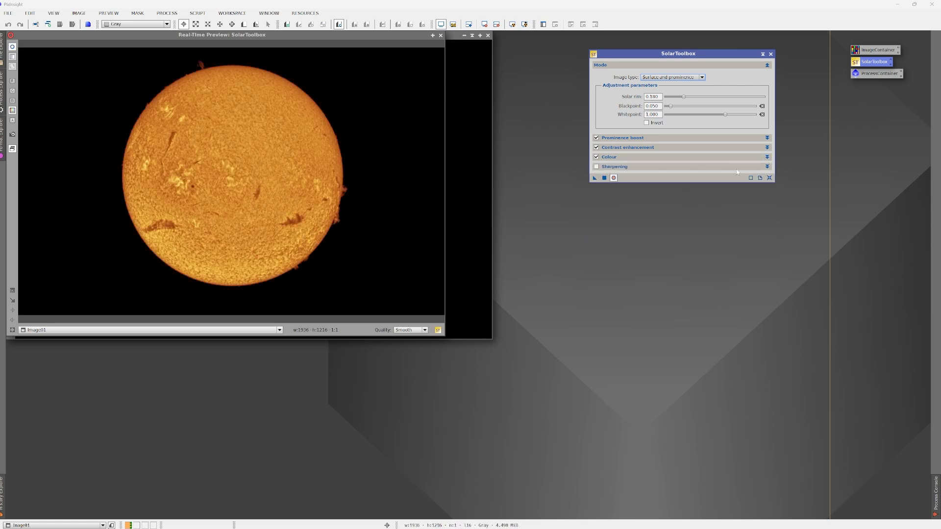
- Enable sharpening and set the sharpening mask's shadows to 0.030 while checking the mask display, leaving the mask hidden
{"action": "left_click", "coordinate": [768, 167]}
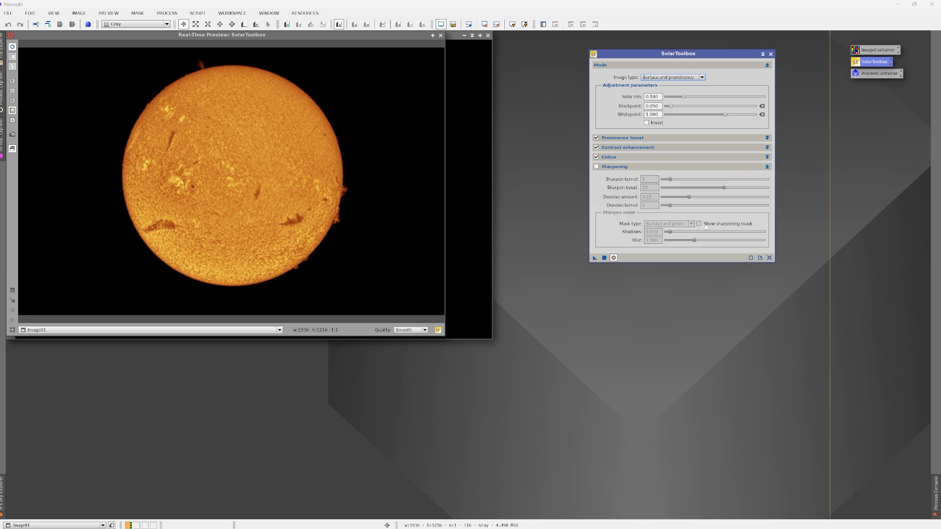
{"action": "left_click", "coordinate": [597, 167]}
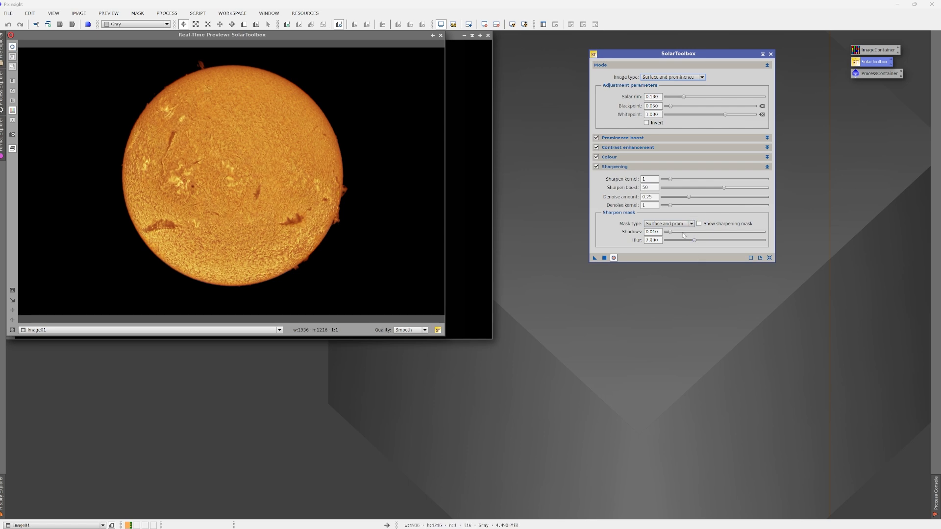
{"action": "left_click", "coordinate": [699, 224]}
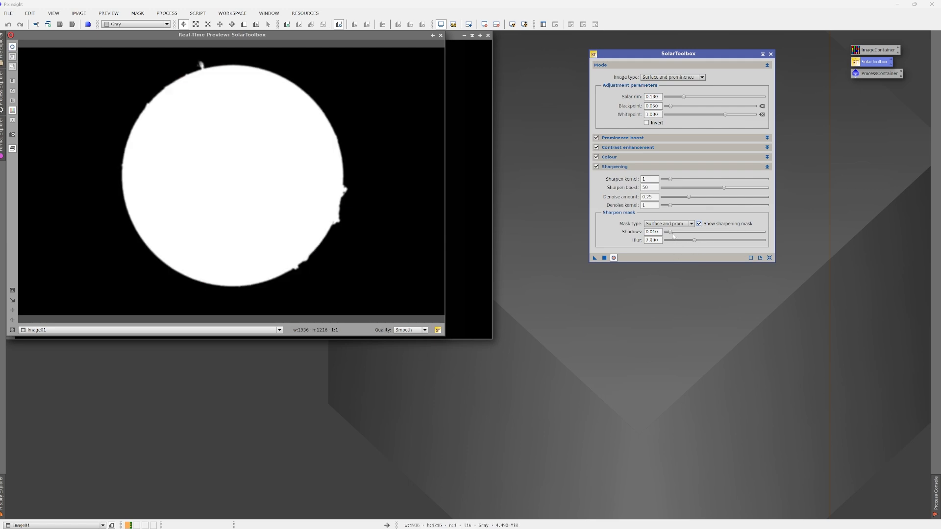
{"action": "left_click_drag", "start_coordinate": [671, 232], "coordinate": [675, 233]}
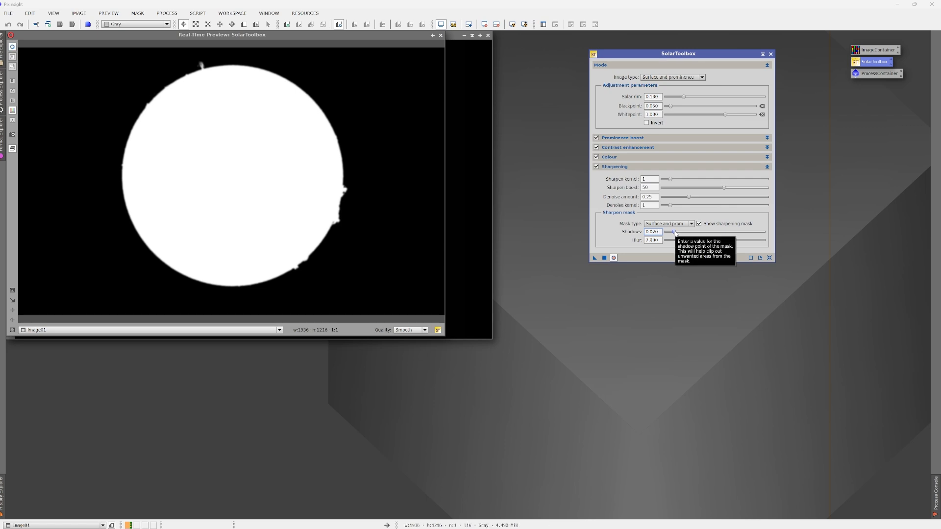
{"action": "left_click_drag", "start_coordinate": [675, 232], "coordinate": [690, 233]}
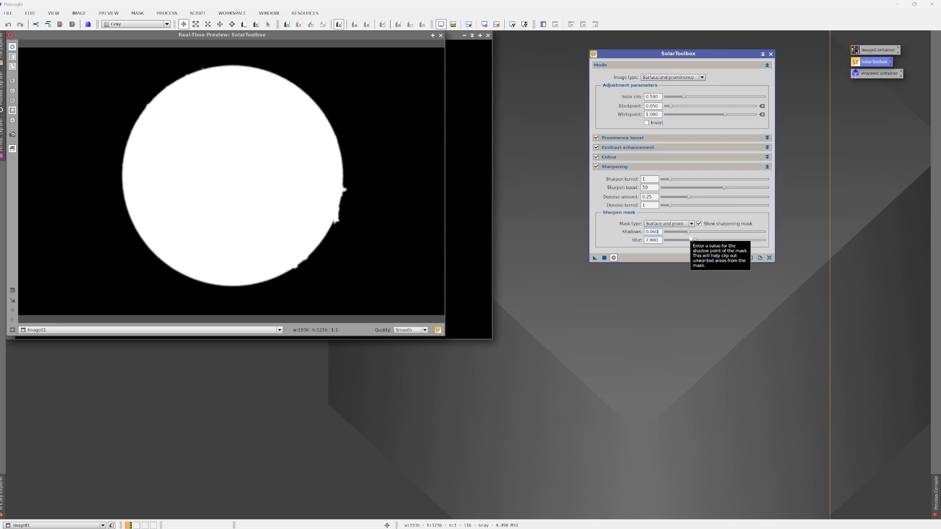
{"action": "left_click_drag", "start_coordinate": [690, 233], "coordinate": [676, 234]}
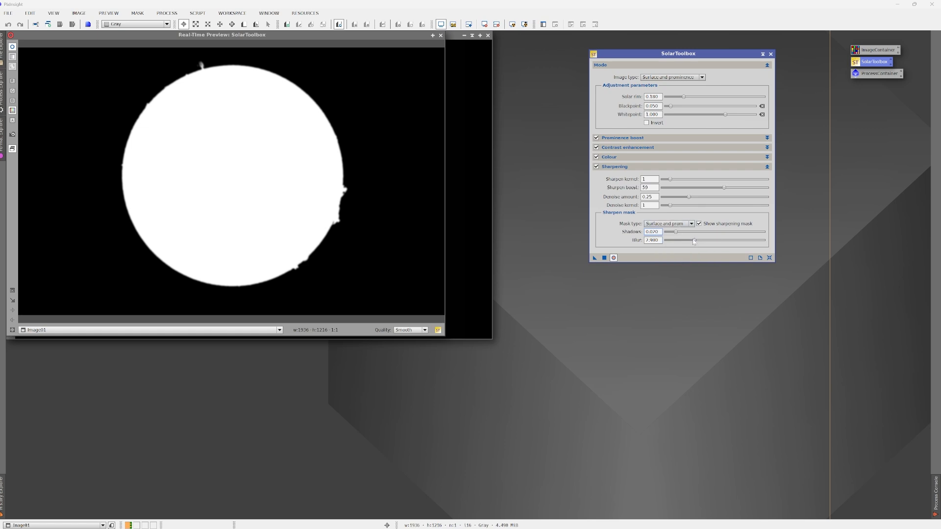
{"action": "left_click_drag", "start_coordinate": [677, 234], "coordinate": [682, 235]}
{"action": "left_click", "coordinate": [699, 224]}
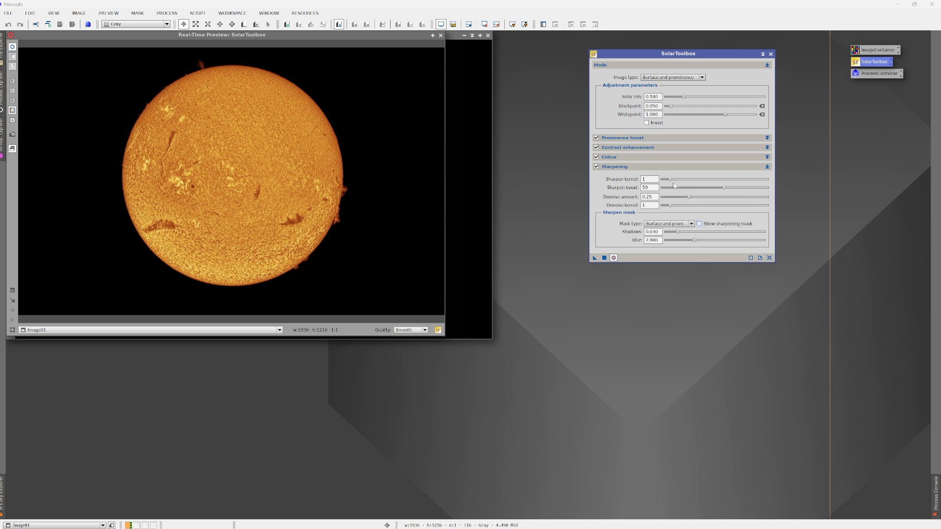
- Tune the sharpening with a sharpen kernel of 1, a reduced sharpen boost and a slightly lower denoise amount
{"action": "left_click_drag", "start_coordinate": [671, 182], "coordinate": [680, 182]}
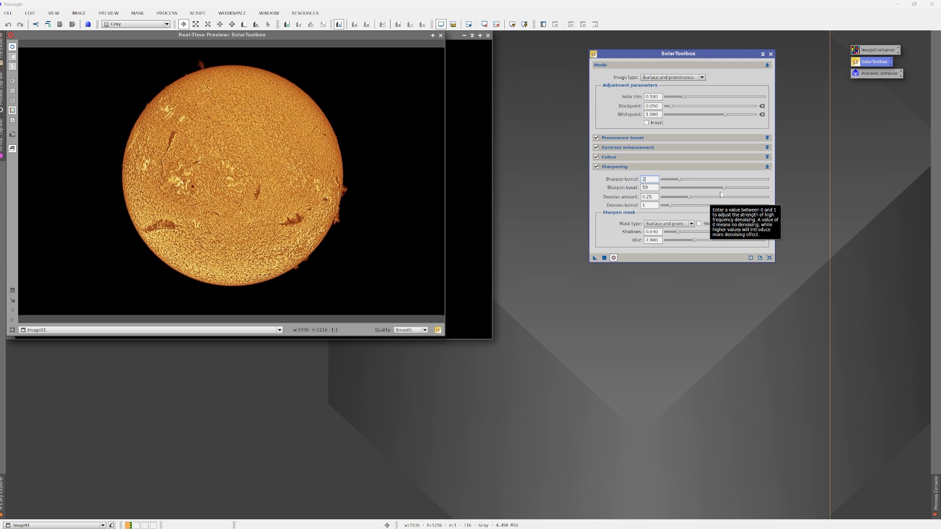
{"action": "left_click_drag", "start_coordinate": [724, 188], "coordinate": [700, 188]}
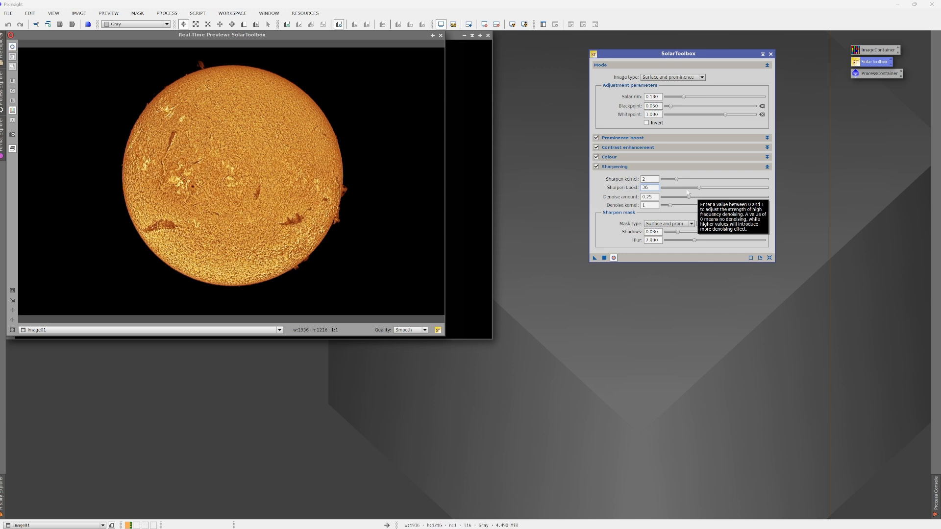
{"action": "left_click_drag", "start_coordinate": [677, 179], "coordinate": [673, 180]}
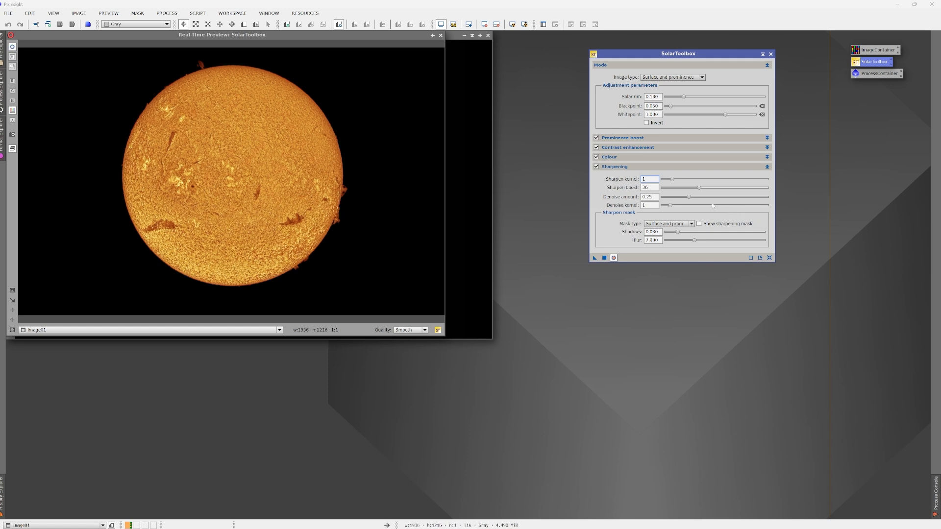
{"action": "left_click_drag", "start_coordinate": [700, 188], "coordinate": [704, 189]}
{"action": "left_click_drag", "start_coordinate": [690, 198], "coordinate": [685, 198]}
{"action": "left_click", "coordinate": [768, 167]}
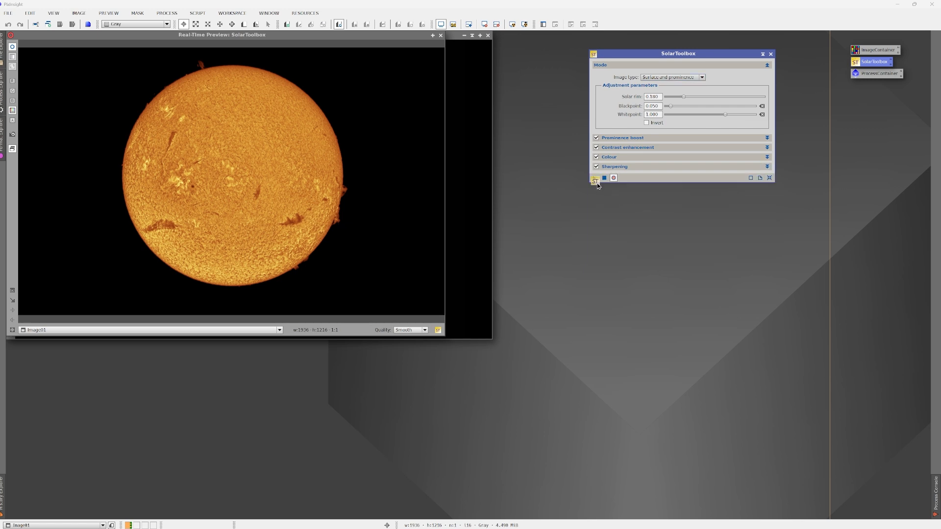
- Save the SolarToolbox settings as a process icon on the workspace and close the real-time preview and test image
{"action": "left_click_drag", "start_coordinate": [595, 180], "coordinate": [620, 212]}
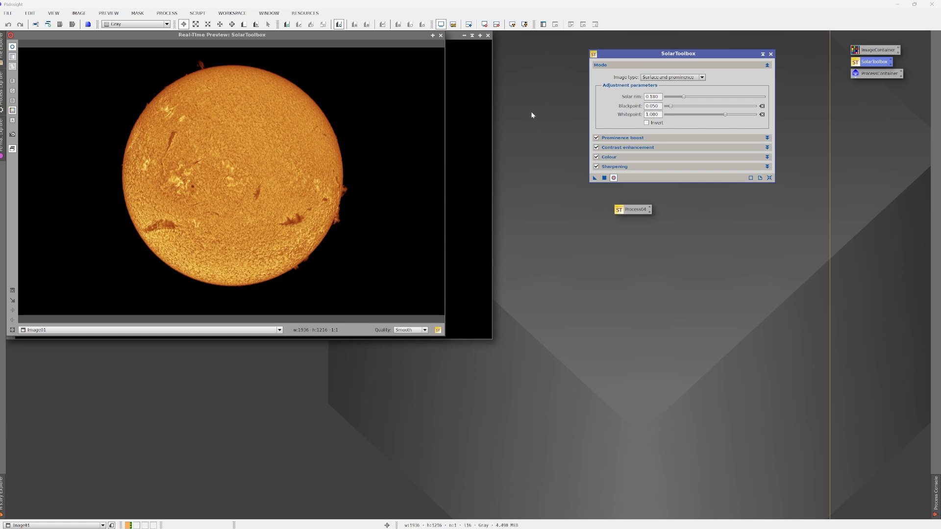
{"action": "left_click", "coordinate": [441, 36]}
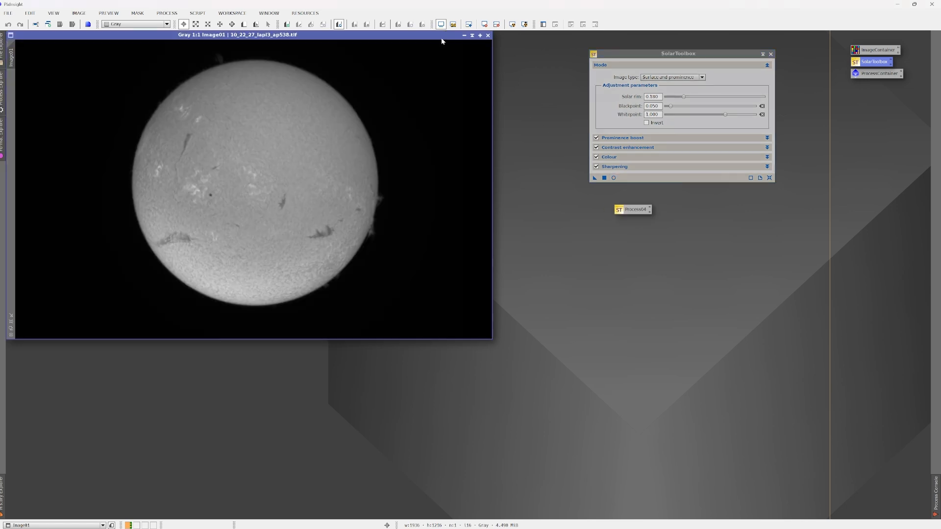
{"action": "left_click", "coordinate": [488, 36]}
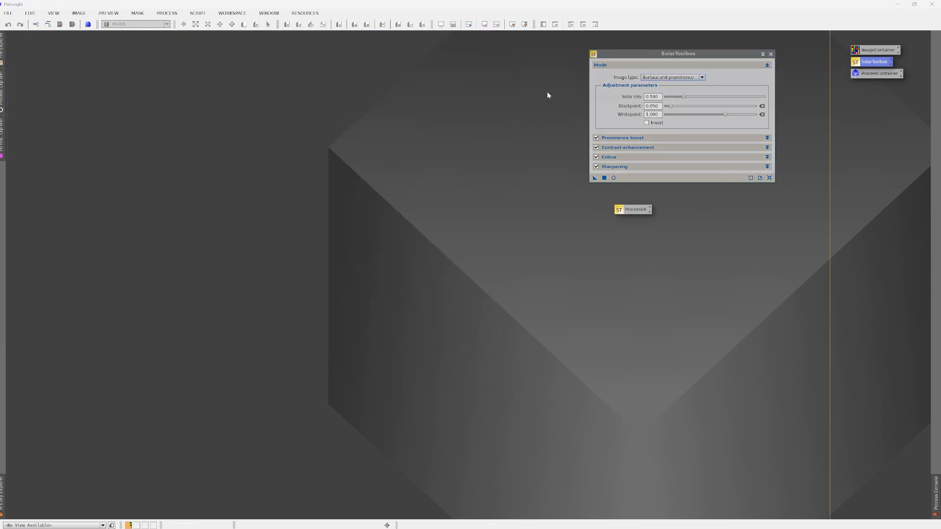
- Open an ImageContainer and browse for its input files in Solar/2025-05-17/Sun/AS_P45 on the Astro_SSD (D:) drive
{"action": "left_click", "coordinate": [875, 51]}
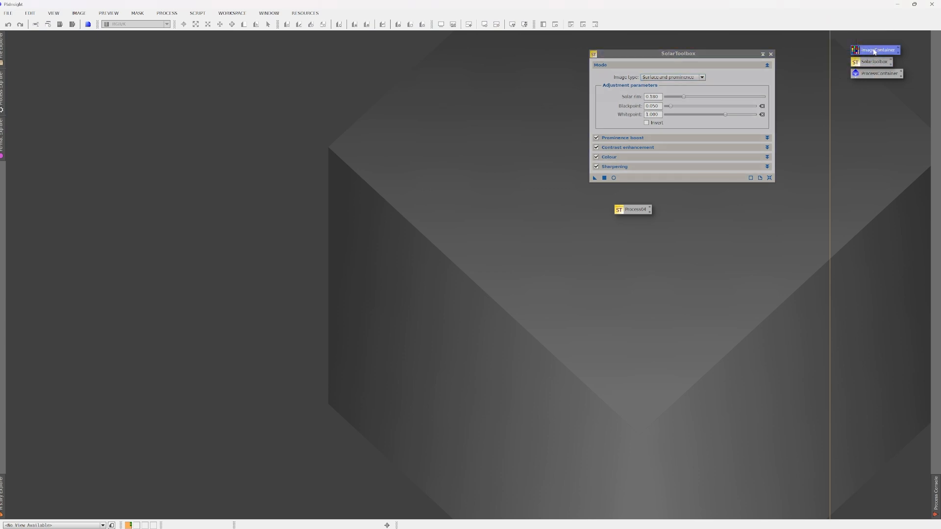
{"action": "left_click_drag", "start_coordinate": [0, 147], "coordinate": [341, 54]}
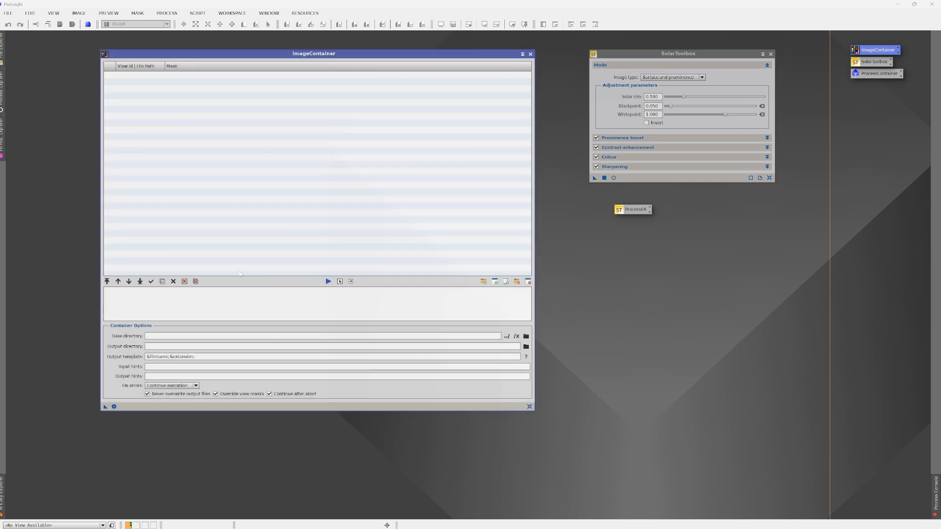
{"action": "left_click", "coordinate": [484, 282]}
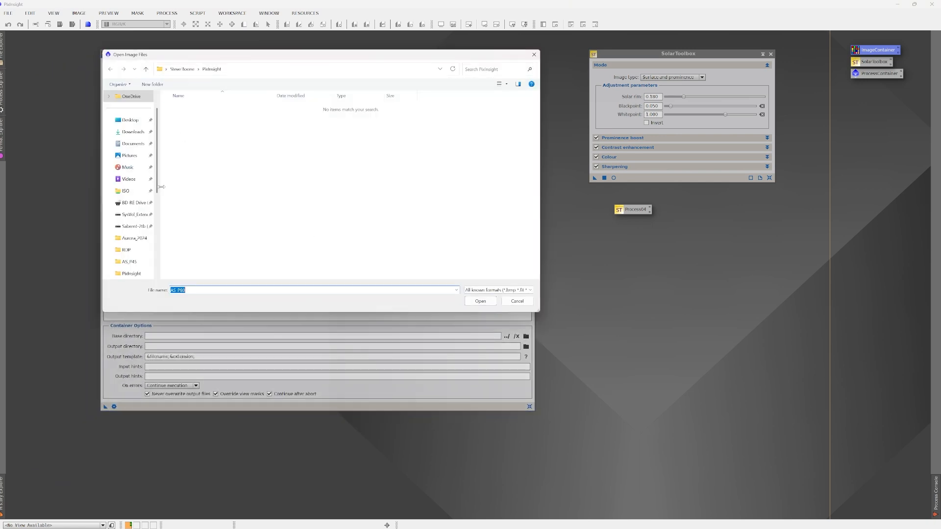
{"action": "scroll", "coordinate": [134, 204], "scroll_direction": "down", "scroll_amount": 4}
{"action": "left_click", "coordinate": [138, 179]}
{"action": "double_click", "coordinate": [181, 129]}
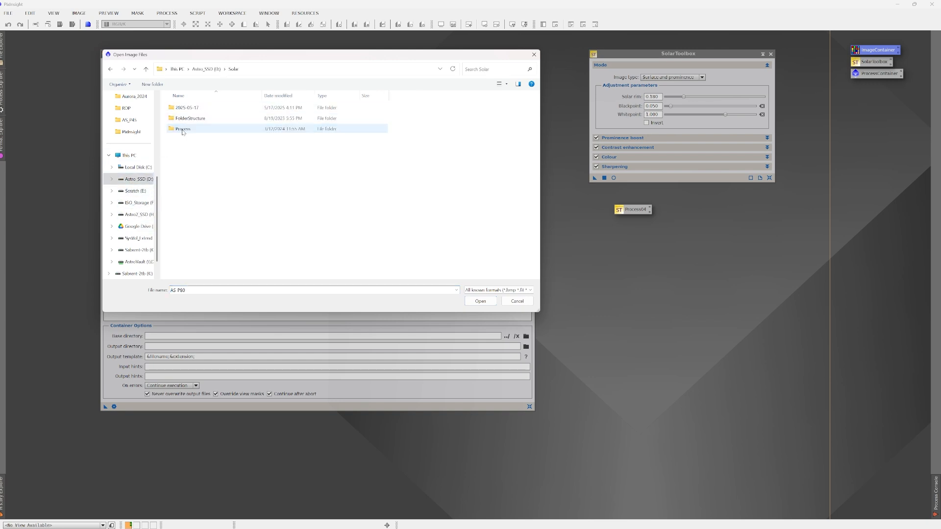
{"action": "double_click", "coordinate": [188, 107]}
{"action": "double_click", "coordinate": [187, 107]}
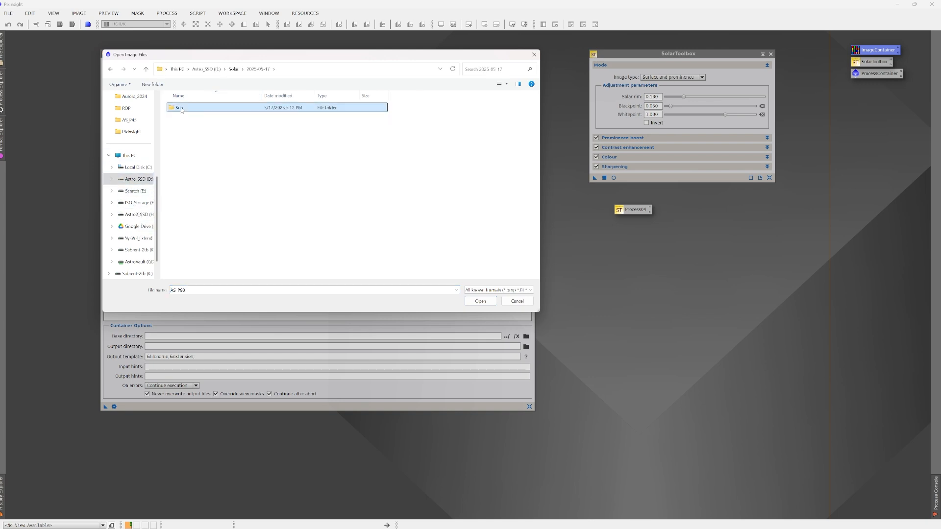
{"action": "double_click", "coordinate": [187, 107]}
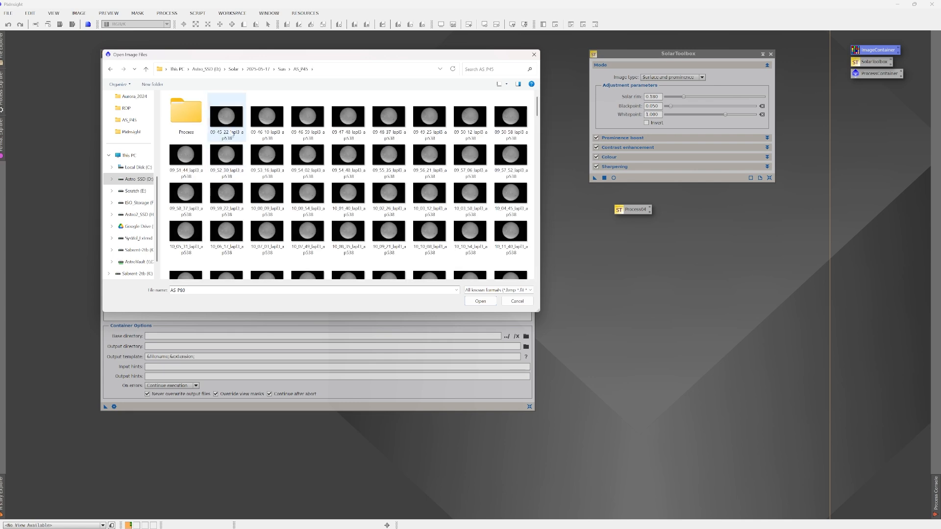
- Add all solar images from 09_45_22_lapl3_ap538 through 13_35_41_lapl3_ap538 to the ImageContainer
{"action": "left_click", "coordinate": [228, 125]}
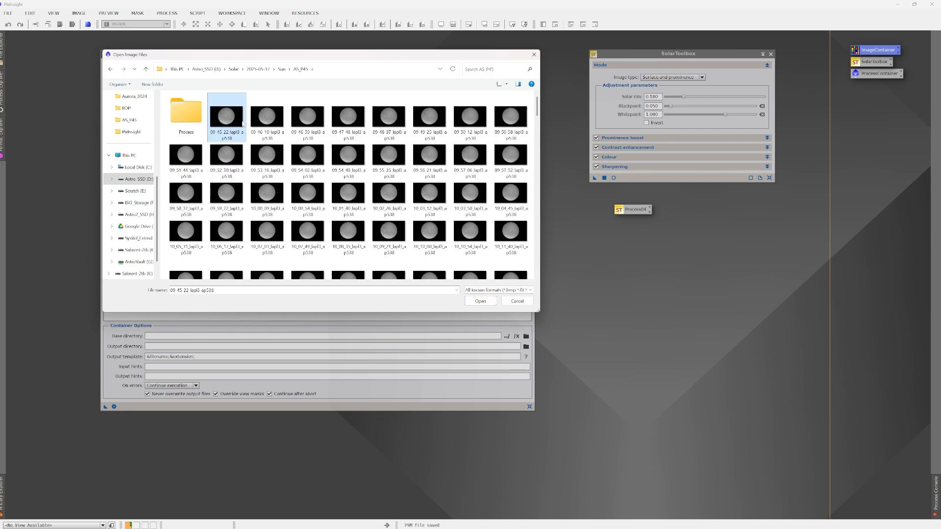
{"action": "scroll", "coordinate": [315, 197], "scroll_direction": "down", "scroll_amount": 5}
{"action": "scroll", "coordinate": [315, 197], "scroll_direction": "down", "scroll_amount": 10}
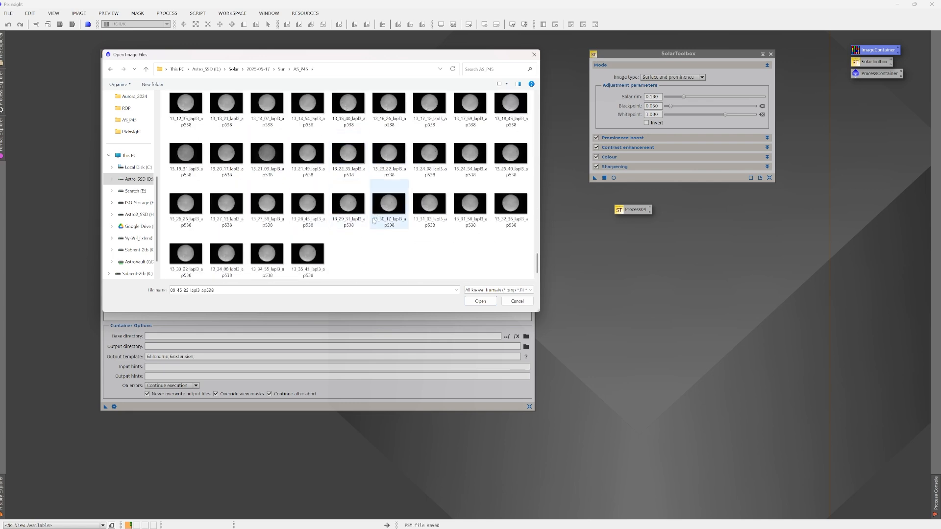
{"action": "left_click", "coordinate": [310, 256], "text": "shift"}
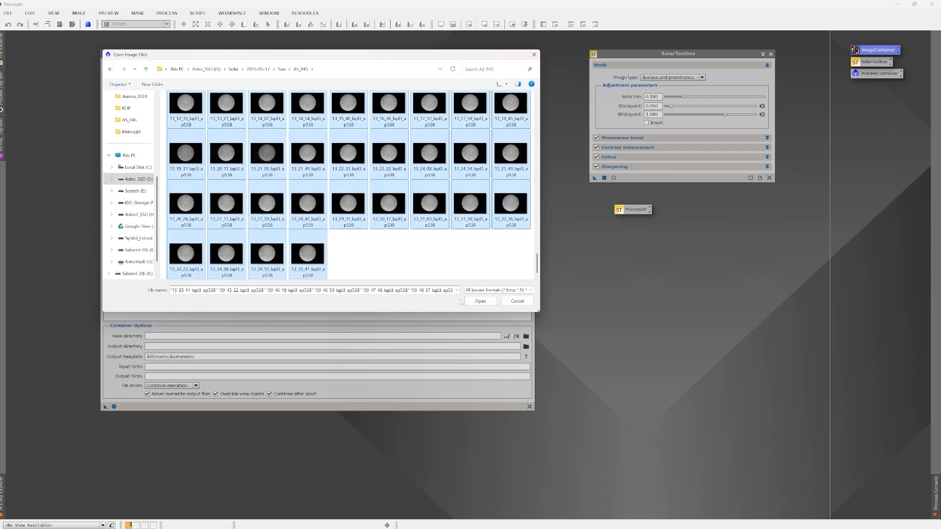
{"action": "left_click", "coordinate": [479, 302]}
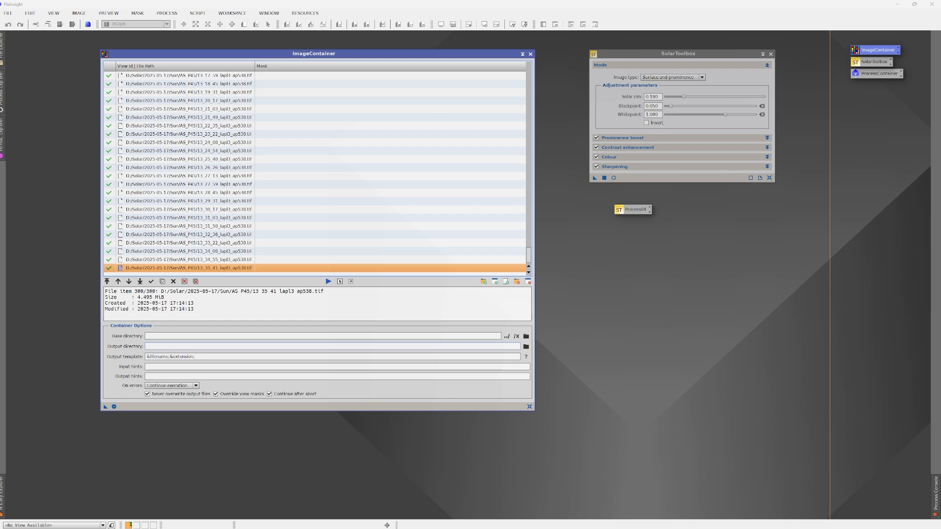
- Set the ImageContainer's output directory to the 1-PI folder inside AS_P45/Process
{"action": "left_click", "coordinate": [526, 347]}
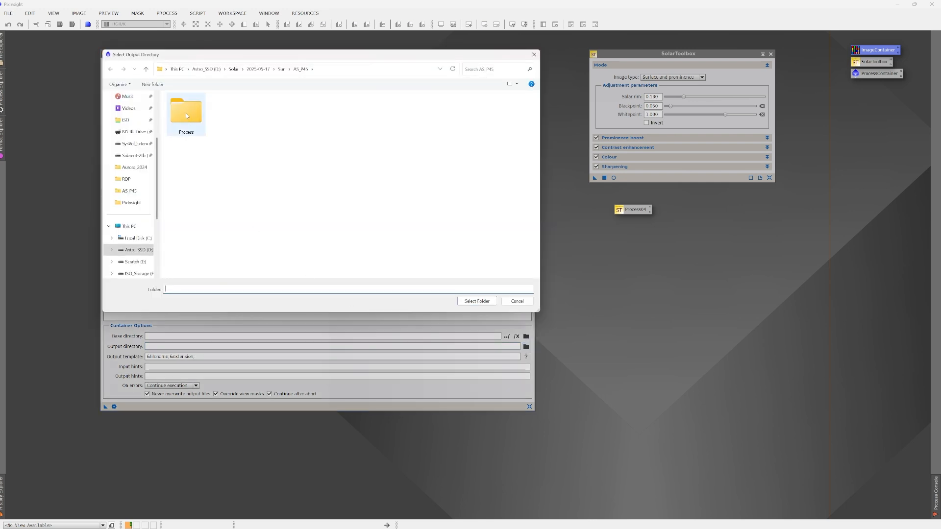
{"action": "double_click", "coordinate": [189, 105]}
{"action": "double_click", "coordinate": [189, 106]}
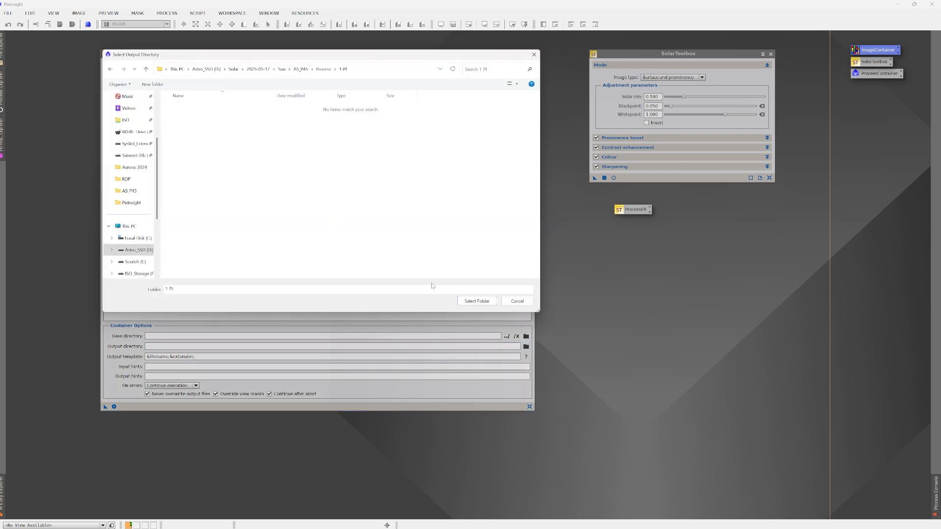
{"action": "left_click", "coordinate": [476, 301]}
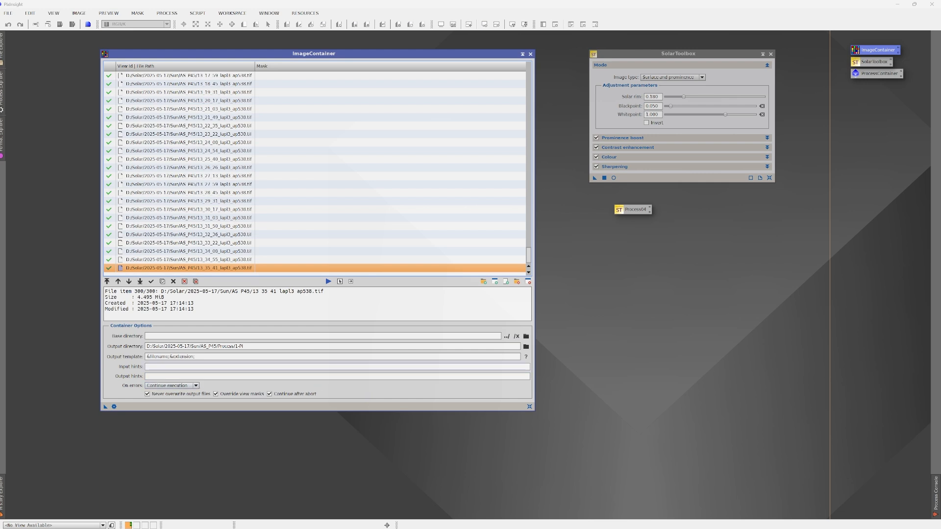
- Add the saved SolarToolbox process icon to a ProcessContainer and run that container on the ImageContainer's images
{"action": "double_click", "coordinate": [876, 73]}
{"action": "left_click_drag", "start_coordinate": [637, 206], "coordinate": [701, 289]}
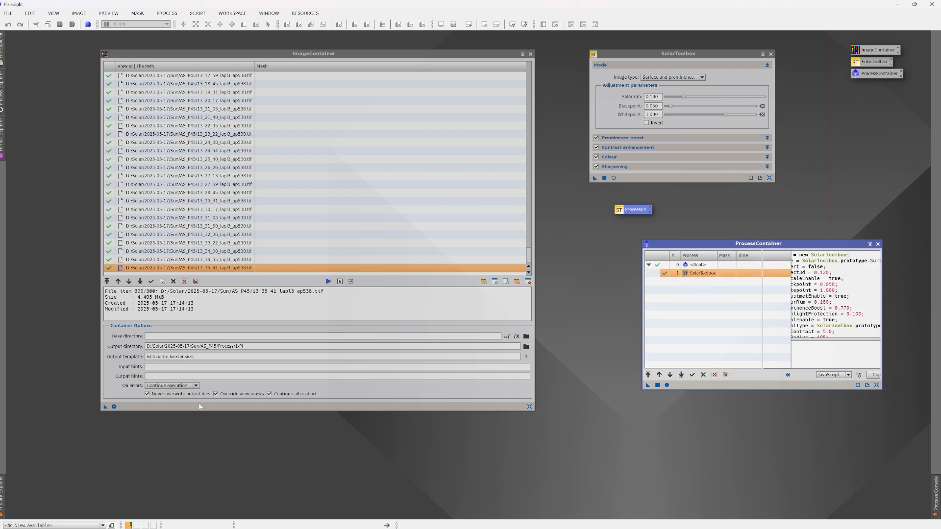
{"action": "left_click_drag", "start_coordinate": [106, 406], "coordinate": [750, 385]}
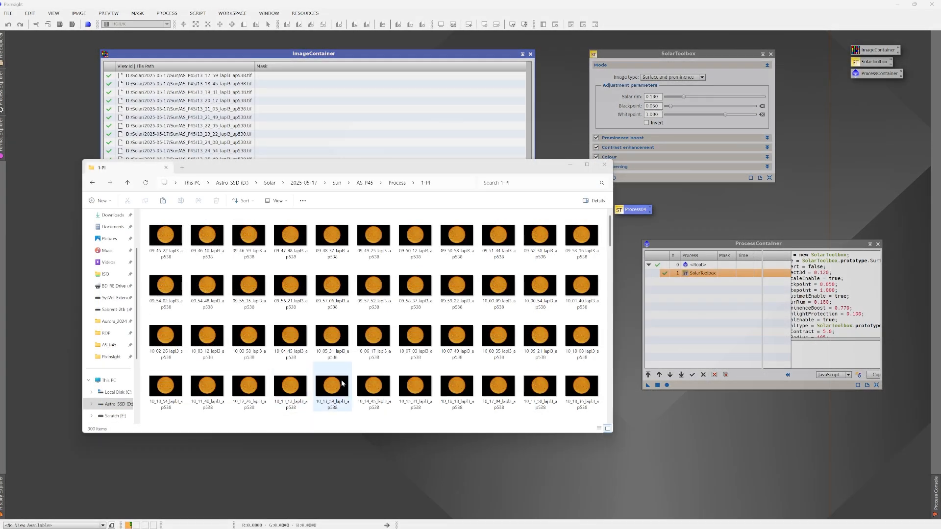
- Examine the processed image 12_30_11_lapl3_ap538 from the 1-PI folder in the photo viewer, and close the viewer
{"action": "scroll", "coordinate": [382, 355], "scroll_direction": "down", "scroll_amount": 15}
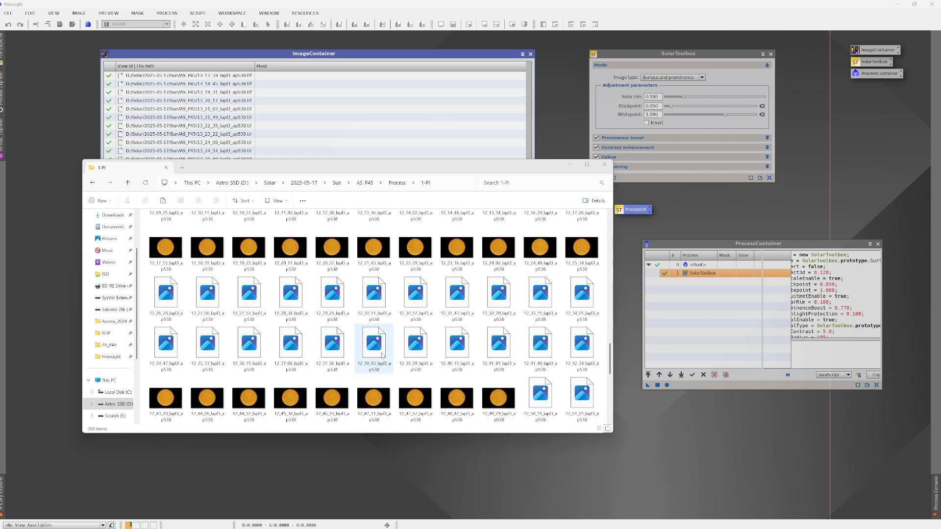
{"action": "left_click", "coordinate": [376, 304]}
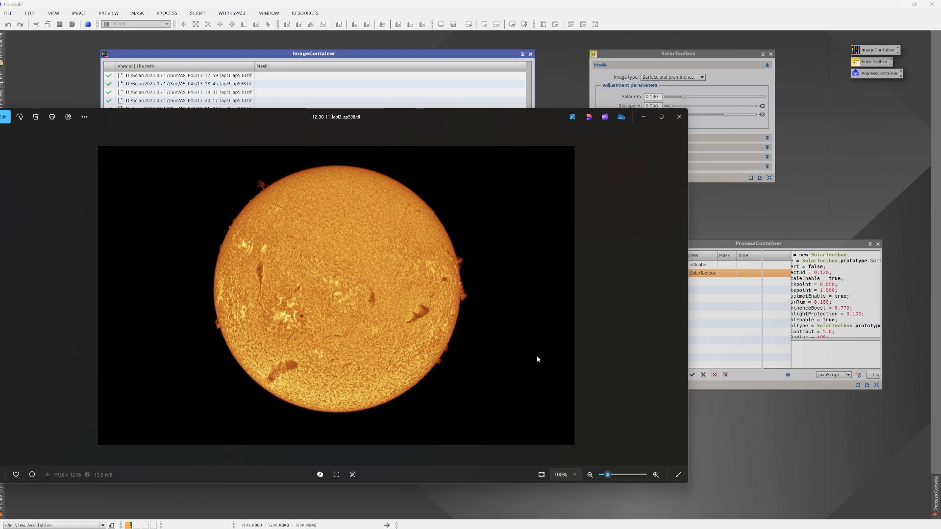
{"action": "left_click", "coordinate": [677, 121]}
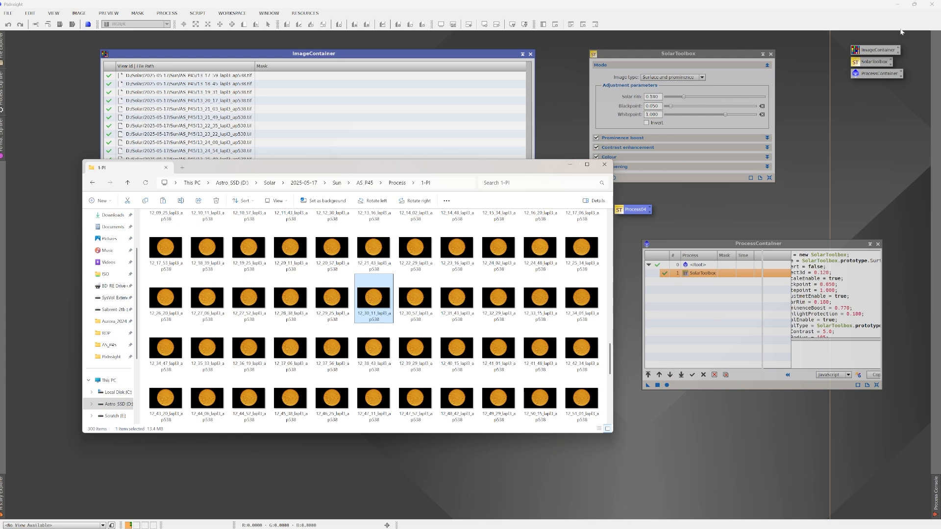
- Quit PixInsight, discarding the unsaved process icons
{"action": "left_click", "coordinate": [935, 4]}
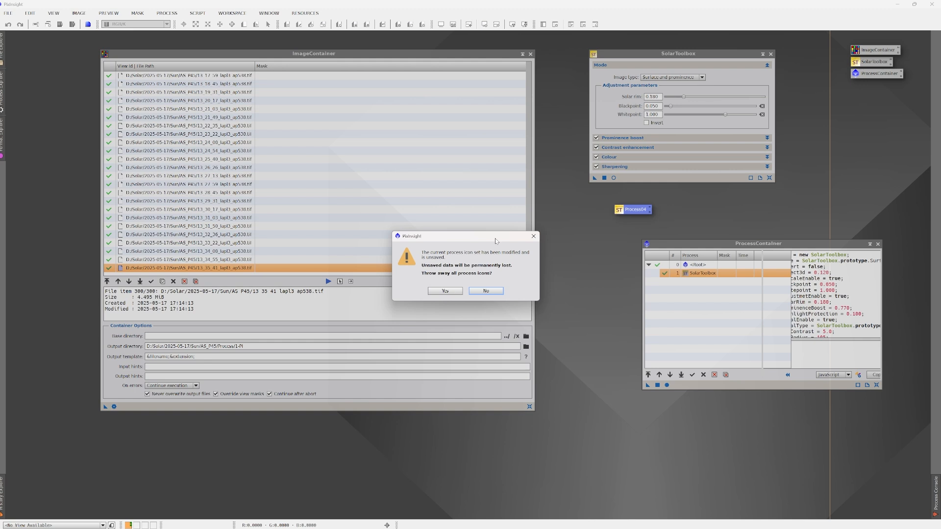
{"action": "left_click", "coordinate": [445, 292]}
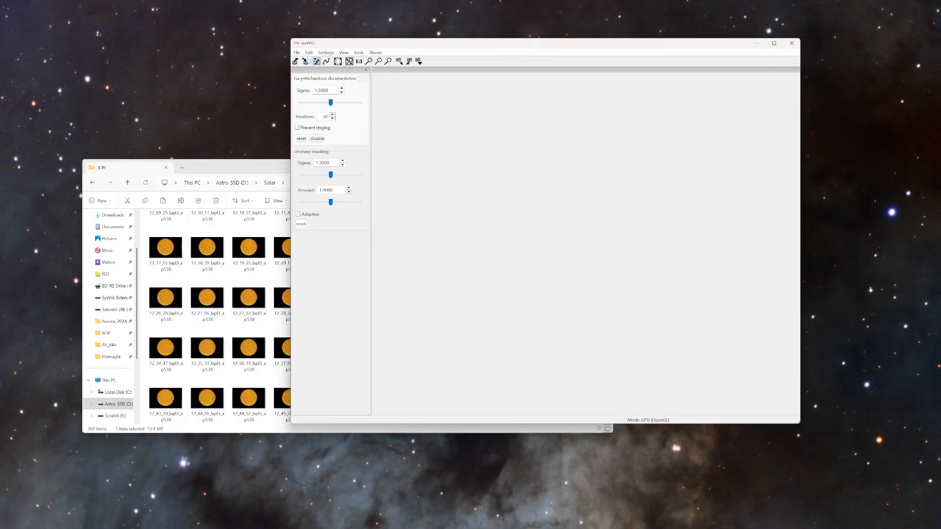
- Start an image alignment in ImPPG and browse for its input files in Solar/2025-05-17/Sun/AS_P45/Process/1-PI on the D: drive
{"action": "left_click", "coordinate": [358, 53]}
{"action": "left_click", "coordinate": [372, 64]}
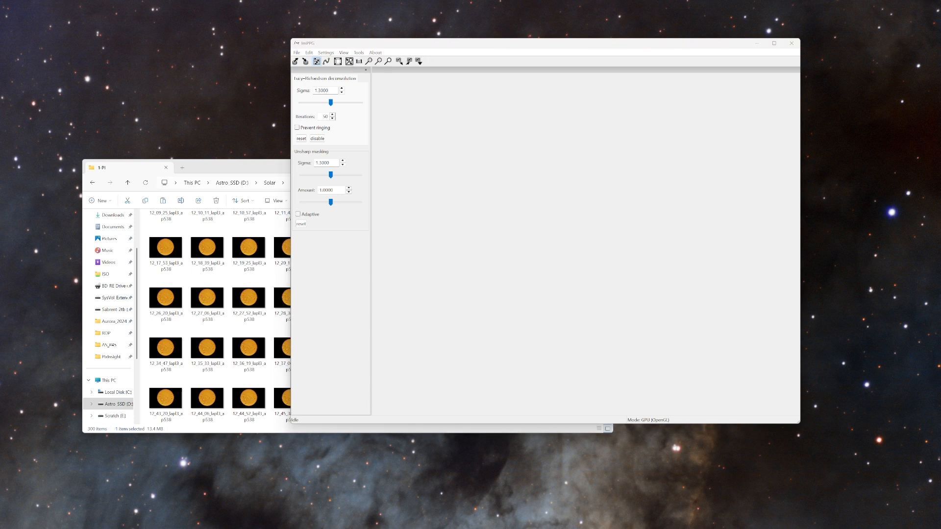
{"action": "left_click", "coordinate": [356, 98]}
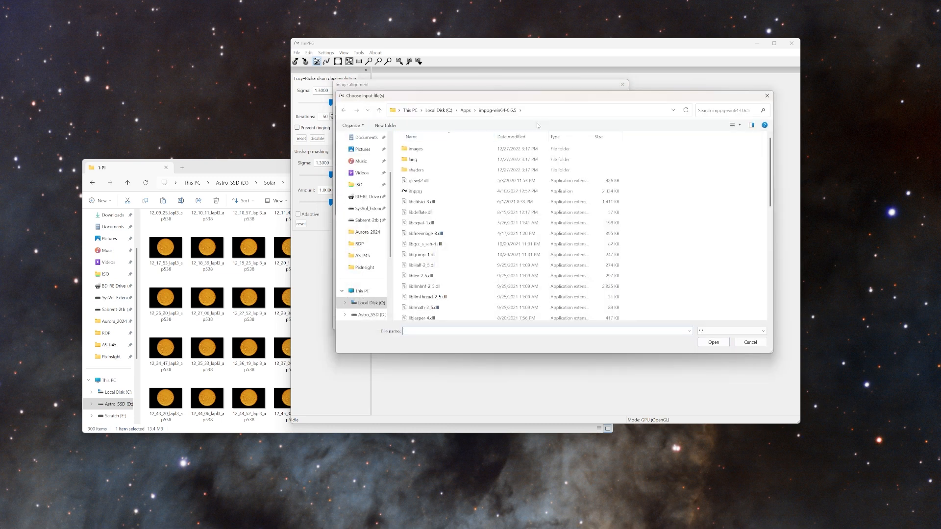
{"action": "scroll", "coordinate": [371, 223], "scroll_direction": "down", "scroll_amount": 3}
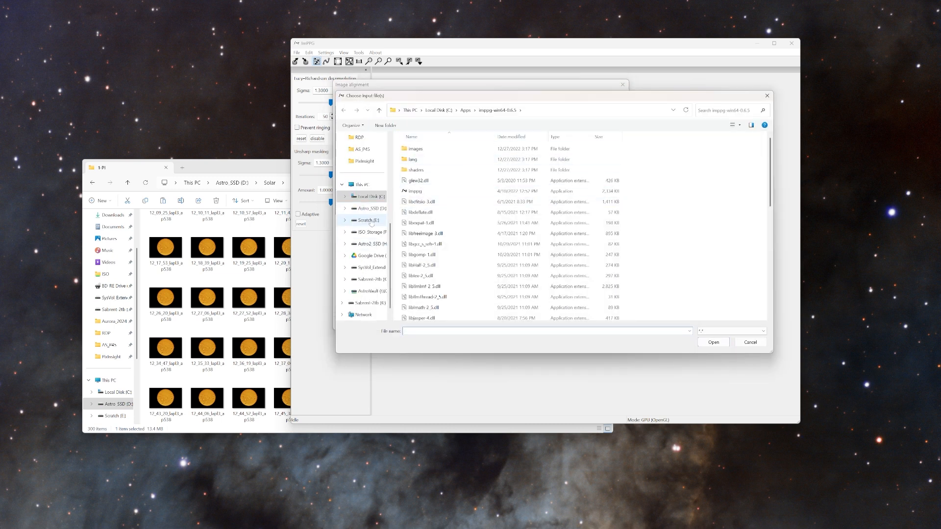
{"action": "left_click", "coordinate": [371, 208]}
{"action": "left_click", "coordinate": [414, 172]}
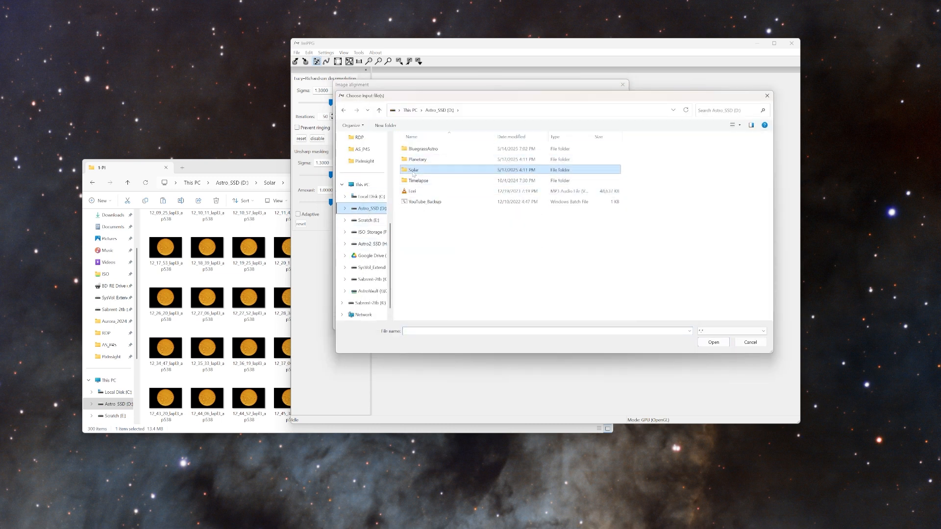
{"action": "double_click", "coordinate": [414, 171]}
{"action": "double_click", "coordinate": [412, 149]}
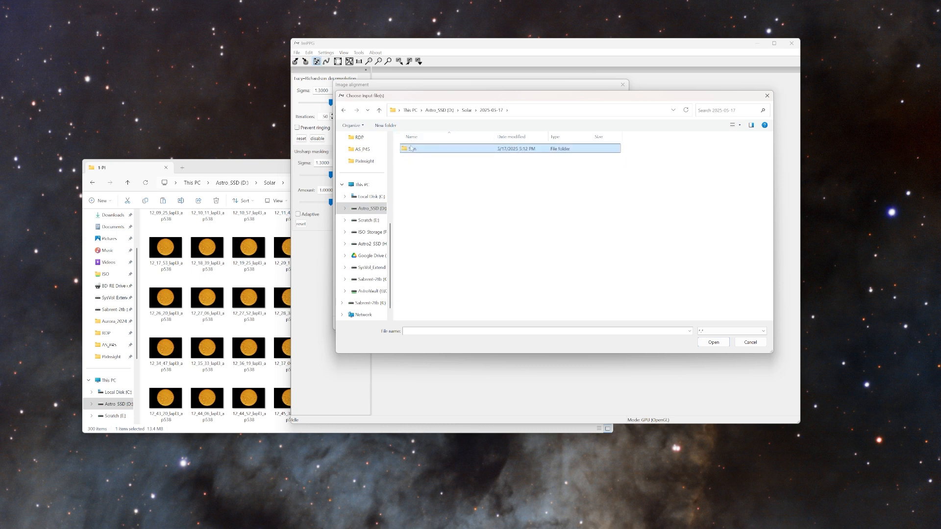
{"action": "double_click", "coordinate": [412, 148]}
{"action": "double_click", "coordinate": [413, 149]}
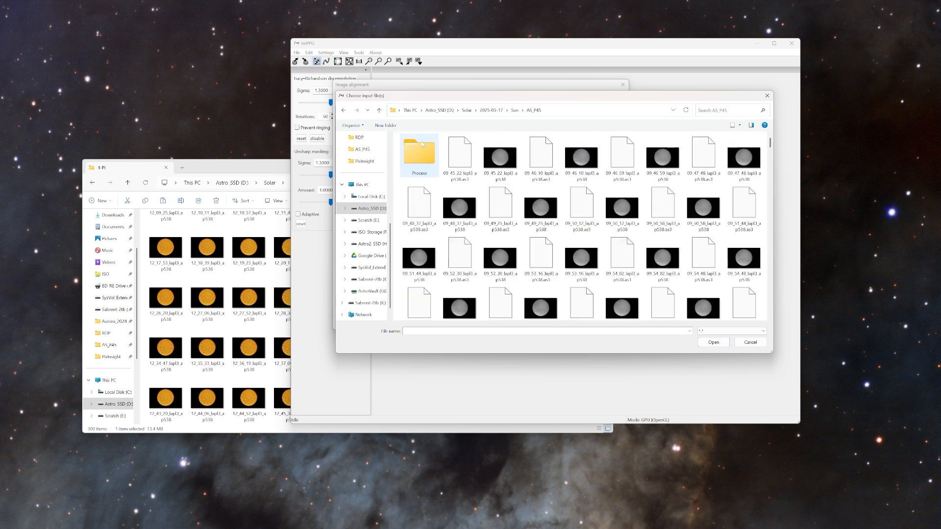
{"action": "double_click", "coordinate": [421, 151]}
{"action": "double_click", "coordinate": [421, 150]}
- Add every image in the 1-PI folder to the alignment's input list
{"action": "left_click", "coordinate": [421, 161]}
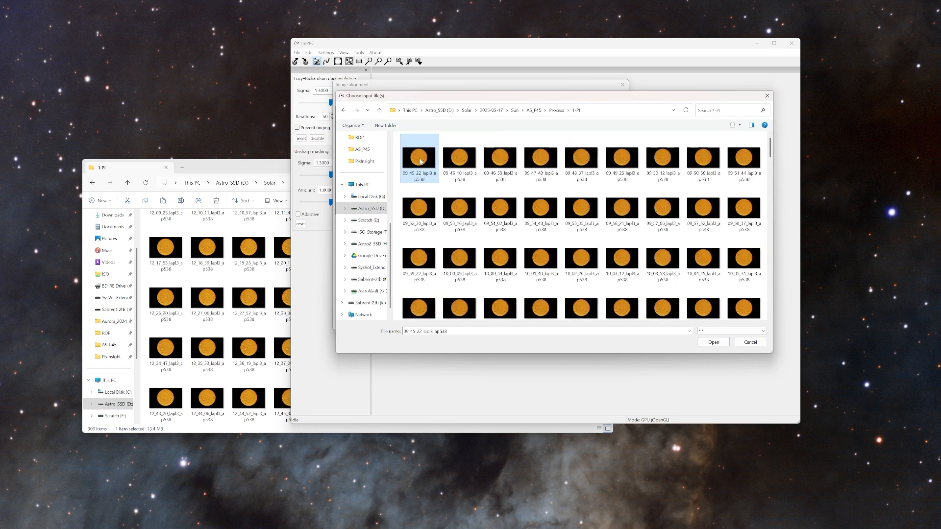
{"action": "key", "text": "ctrl+a"}
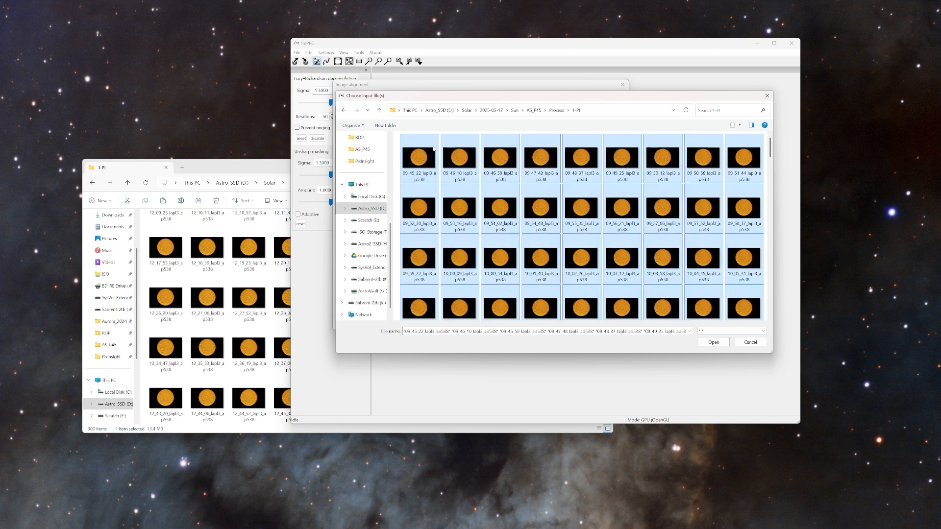
{"action": "left_click", "coordinate": [708, 344]}
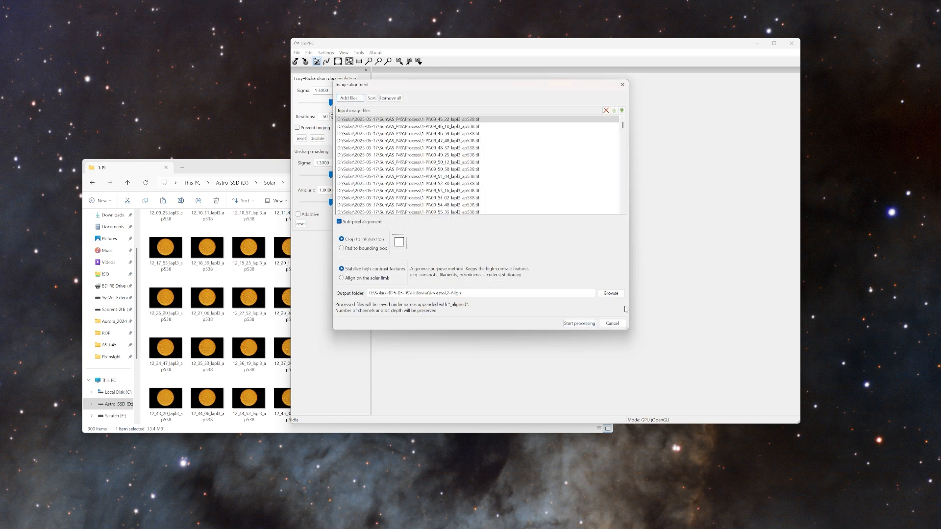
- Set the alignment's output folder to 2-Align inside AS_P45/Process
{"action": "left_click", "coordinate": [611, 293]}
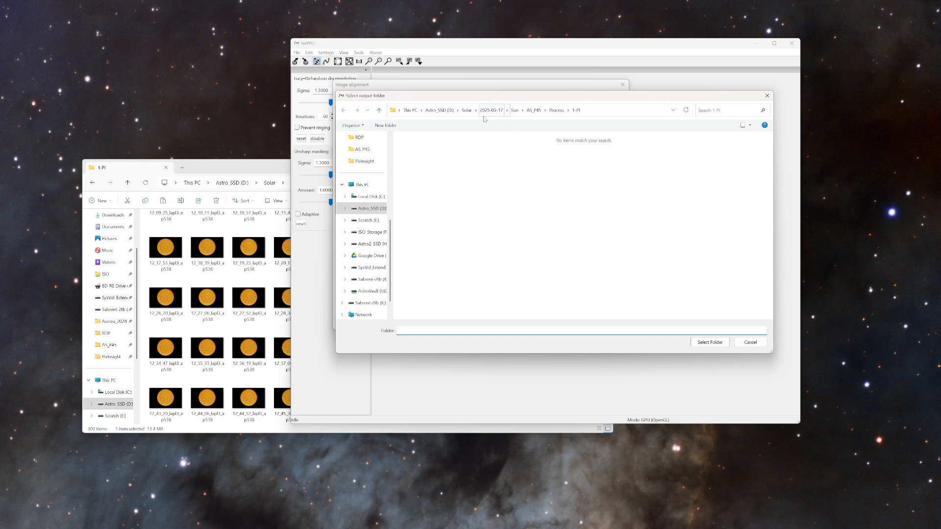
{"action": "left_click", "coordinate": [556, 110]}
{"action": "left_click", "coordinate": [425, 160]}
{"action": "double_click", "coordinate": [425, 161]}
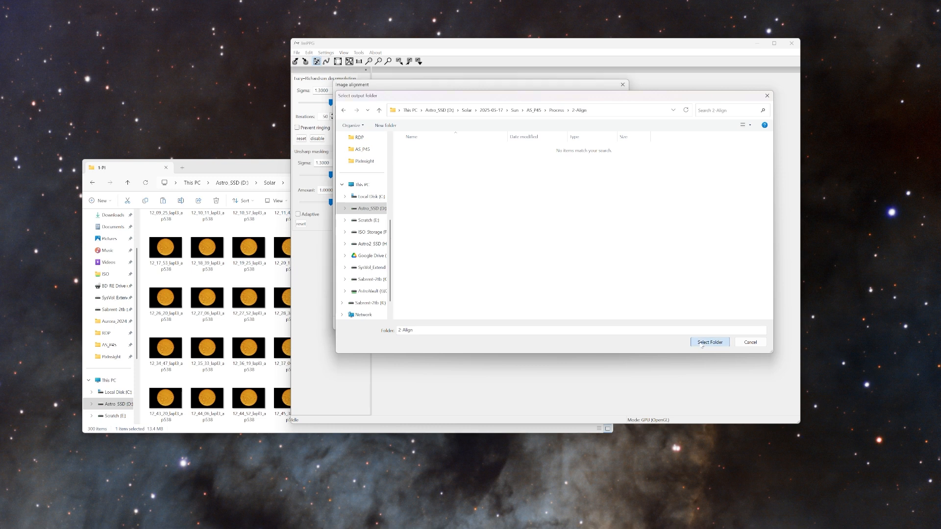
{"action": "left_click", "coordinate": [707, 343]}
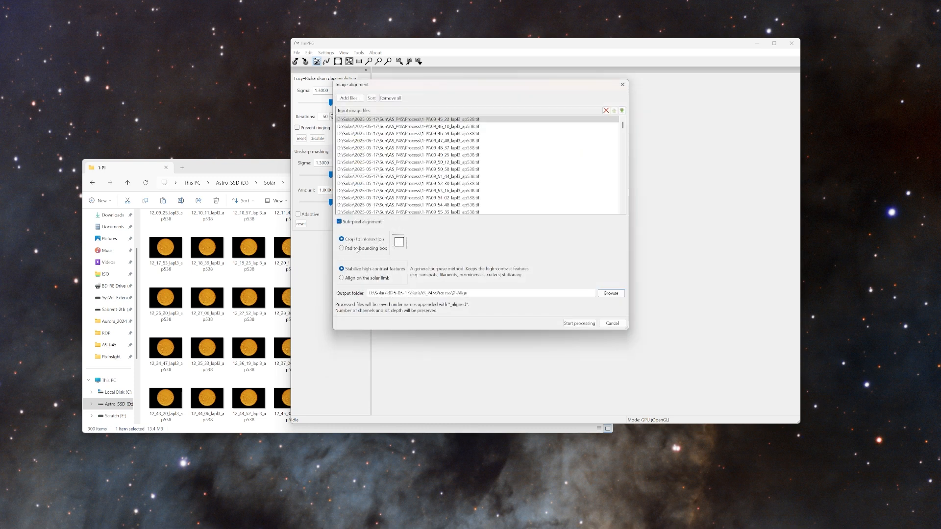
- Run the alignment with padding to the bounding box and alignment on the solar limb, and dismiss the completion notice
{"action": "left_click", "coordinate": [363, 280]}
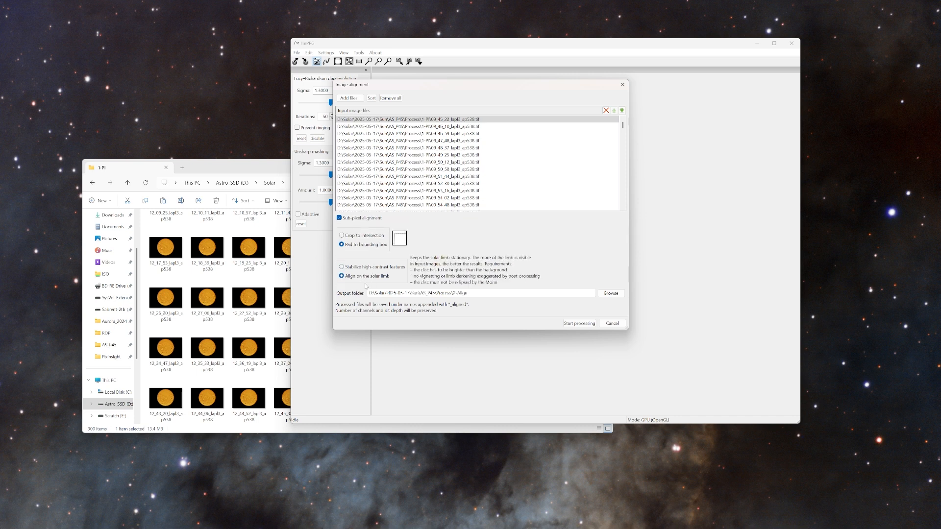
{"action": "left_click", "coordinate": [580, 323]}
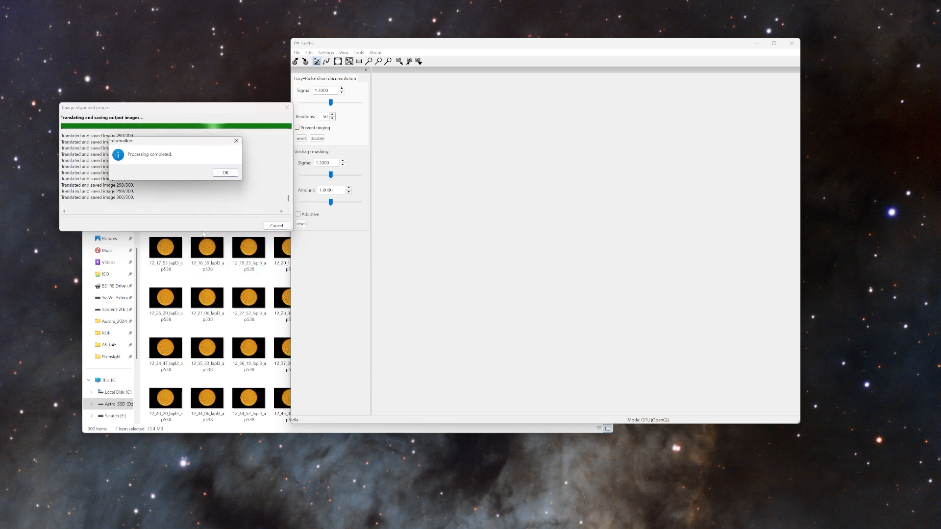
{"action": "left_click", "coordinate": [226, 172]}
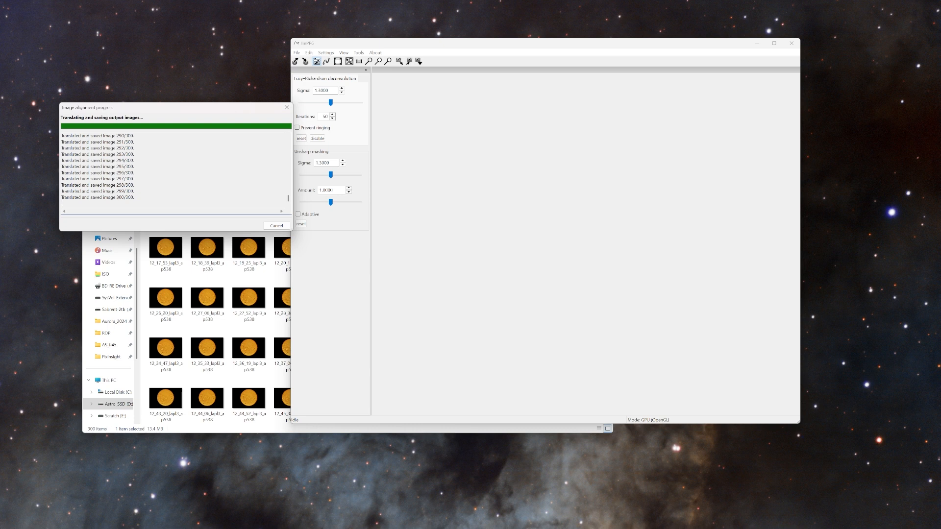
- Close the alignment progress window, put ImPPG aside and open the 2-Align folder inside Process in File Explorer
{"action": "left_click", "coordinate": [279, 227]}
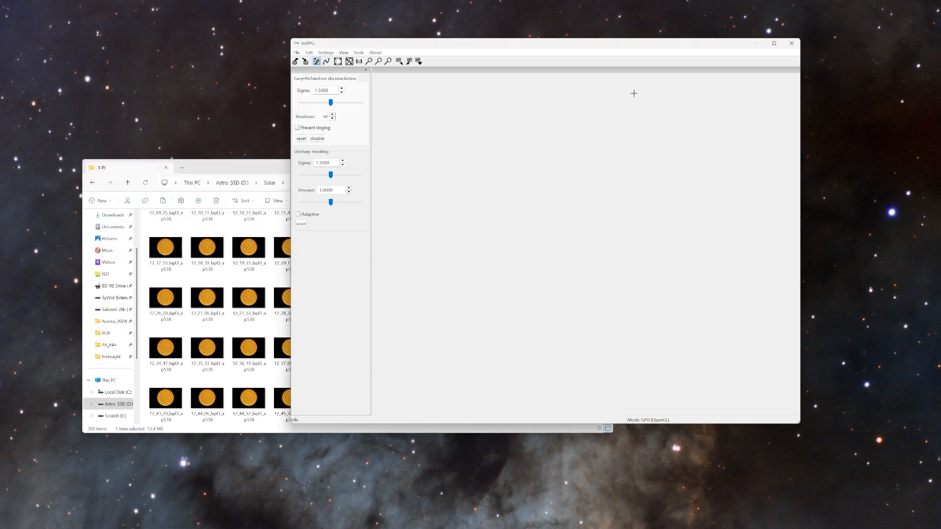
{"action": "left_click", "coordinate": [757, 43]}
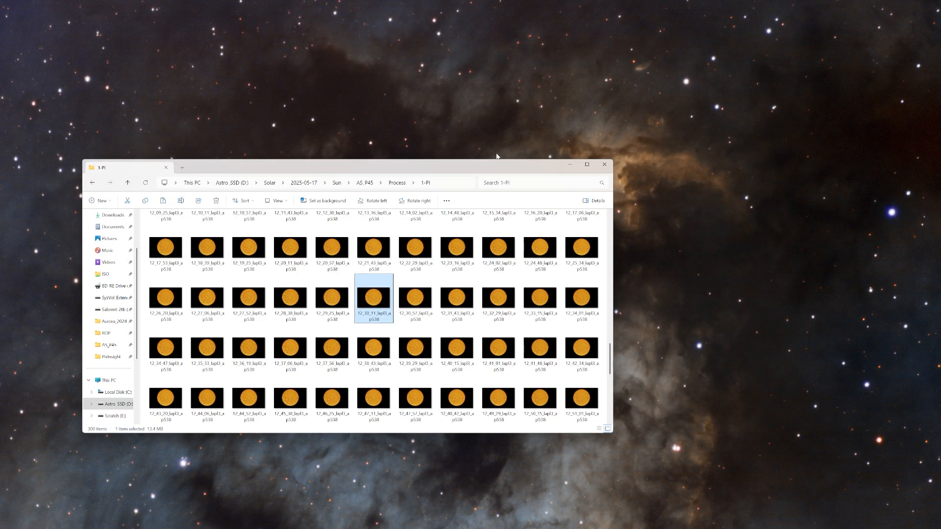
{"action": "left_click", "coordinate": [397, 184]}
{"action": "double_click", "coordinate": [164, 237]}
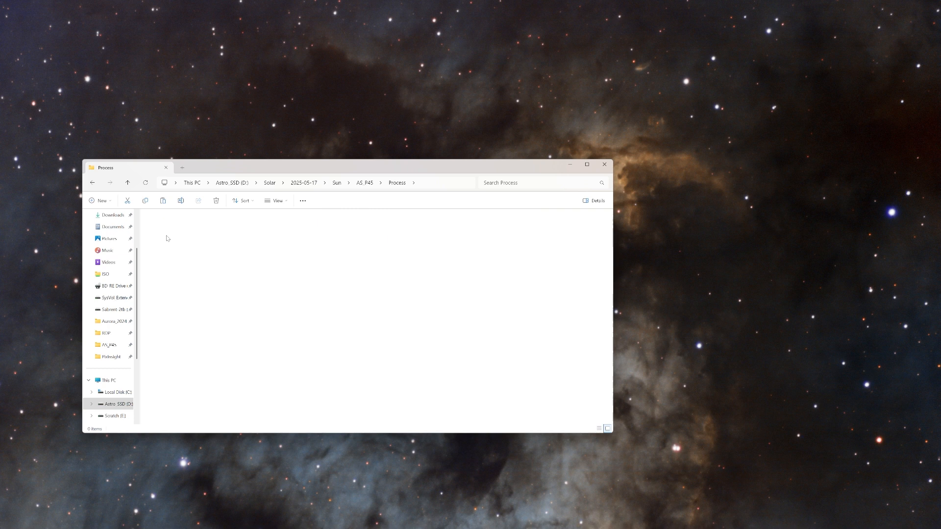
- Page through consecutive aligned images from 10_06_17 onward to check how well the solar disk stays aligned, and close the viewer
{"action": "double_click", "coordinate": [374, 337]}
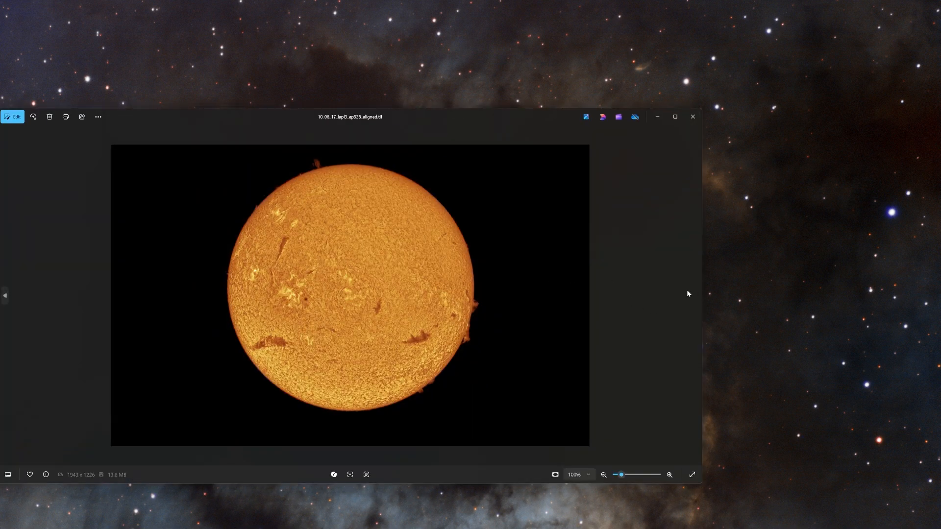
{"action": "left_click", "coordinate": [696, 296]}
{"action": "left_click", "coordinate": [696, 296]}
{"action": "left_click", "coordinate": [697, 296]}
{"action": "left_click", "coordinate": [696, 296]}
{"action": "left_click", "coordinate": [696, 296]}
{"action": "left_click", "coordinate": [696, 296]}
{"action": "left_click", "coordinate": [696, 296]}
{"action": "left_click", "coordinate": [696, 296]}
{"action": "left_click", "coordinate": [696, 296]}
{"action": "left_click", "coordinate": [697, 296]}
{"action": "left_click", "coordinate": [696, 296]}
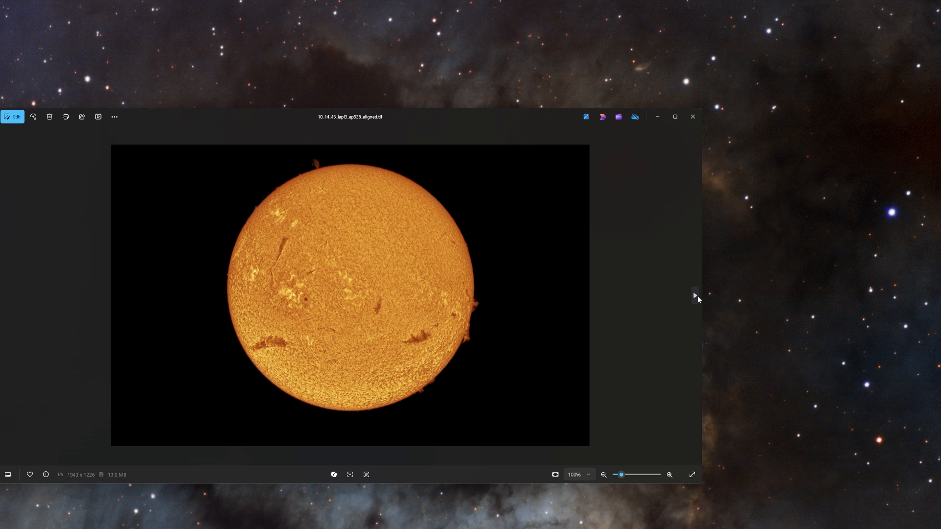
{"action": "left_click", "coordinate": [696, 296]}
{"action": "left_click", "coordinate": [692, 117]}
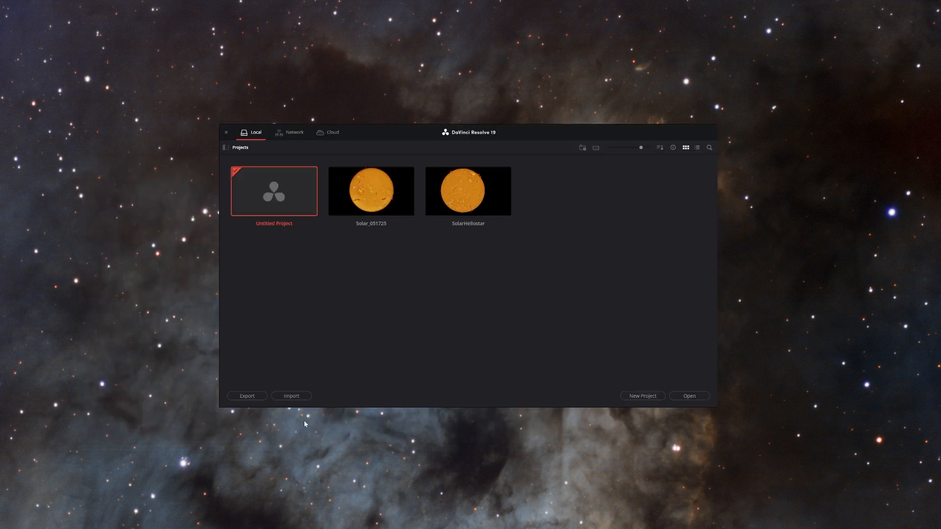
- Switch to DaVinci Resolve and create a new project named Heliostar_051725
{"action": "left_click", "coordinate": [635, 397]}
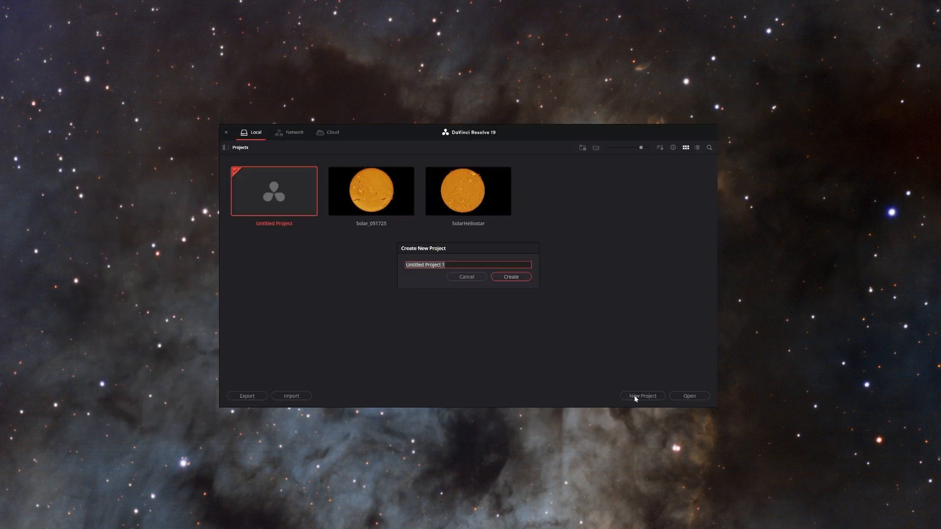
{"action": "type", "text": "S"}
{"action": "type", "text": "Helios"}
{"action": "type", "text": "ta"}
{"action": "type", "text": "r_"}
{"action": "type", "text": "05172"}
{"action": "type", "text": "5"}
{"action": "key", "text": "Return"}
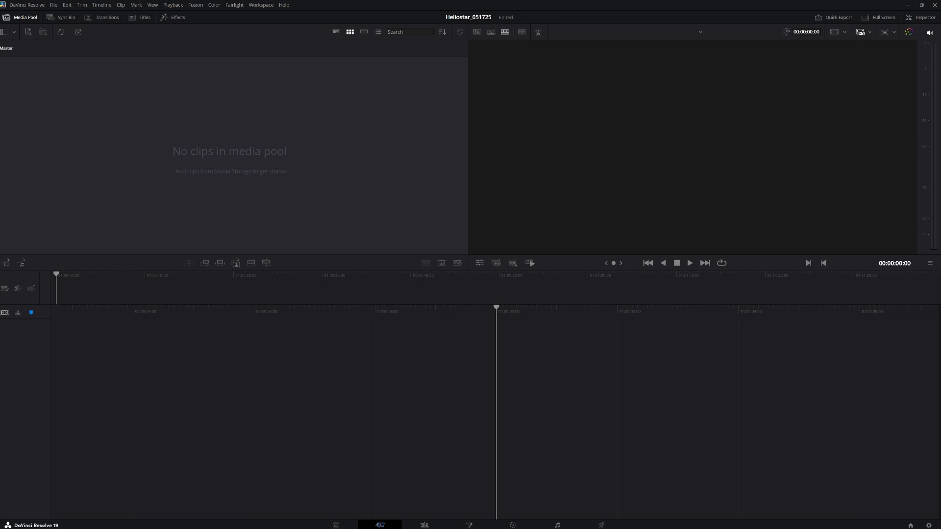
- Review the timeline resolution and frame rate in the project settings without changing them
{"action": "left_click", "coordinate": [54, 5]}
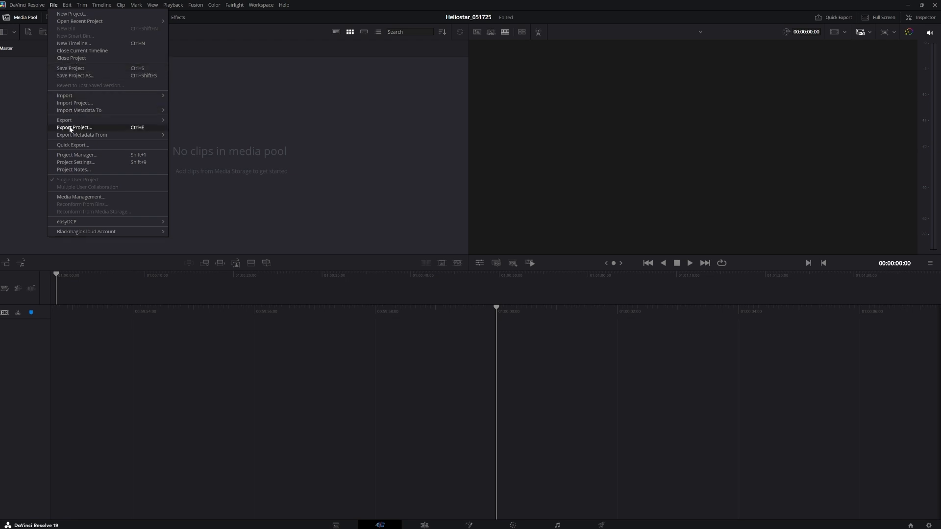
{"action": "left_click", "coordinate": [88, 162]}
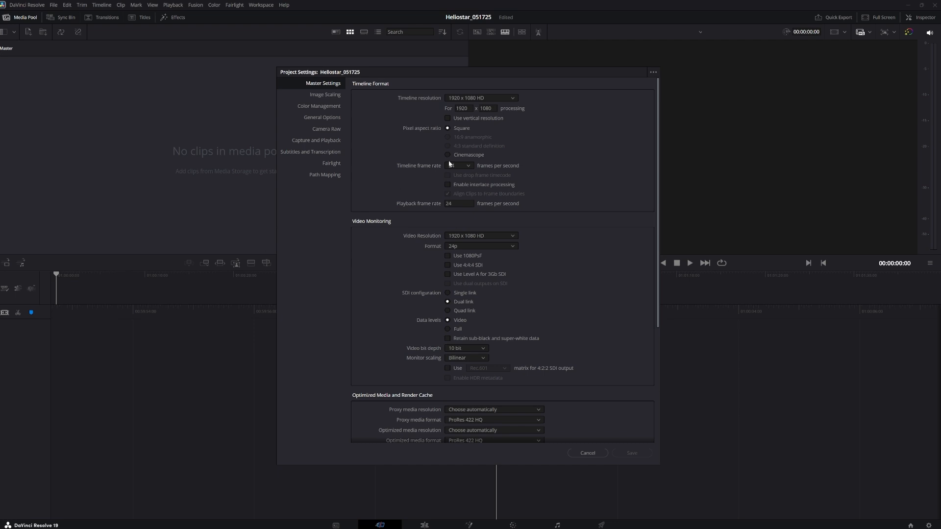
{"action": "left_click", "coordinate": [591, 454]}
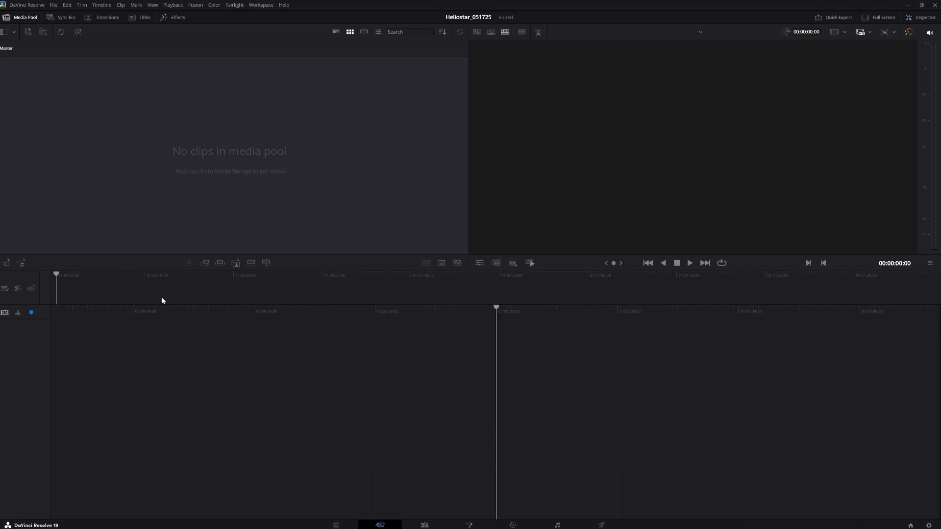
- Check the standard still duration in the user editing preferences, and leave the preferences without saving
{"action": "left_click", "coordinate": [53, 5]}
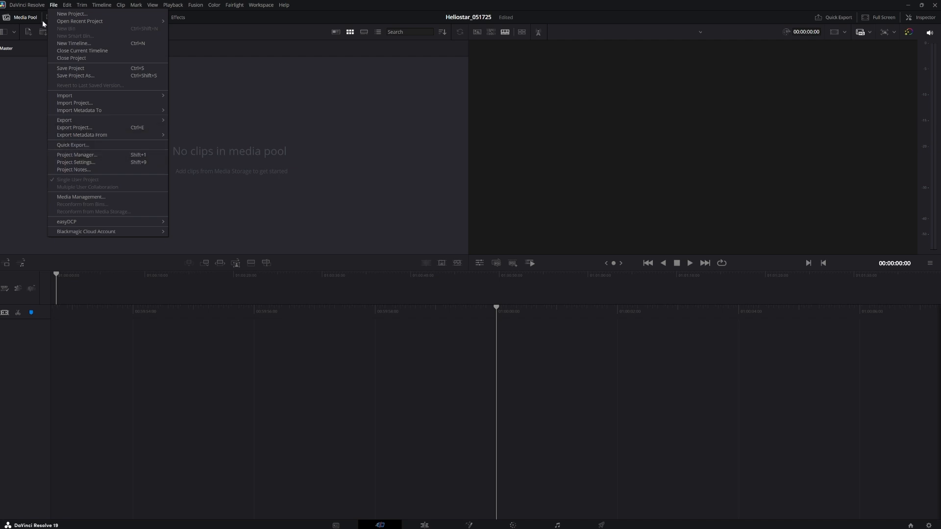
{"action": "left_click", "coordinate": [26, 7]}
{"action": "left_click", "coordinate": [25, 7]}
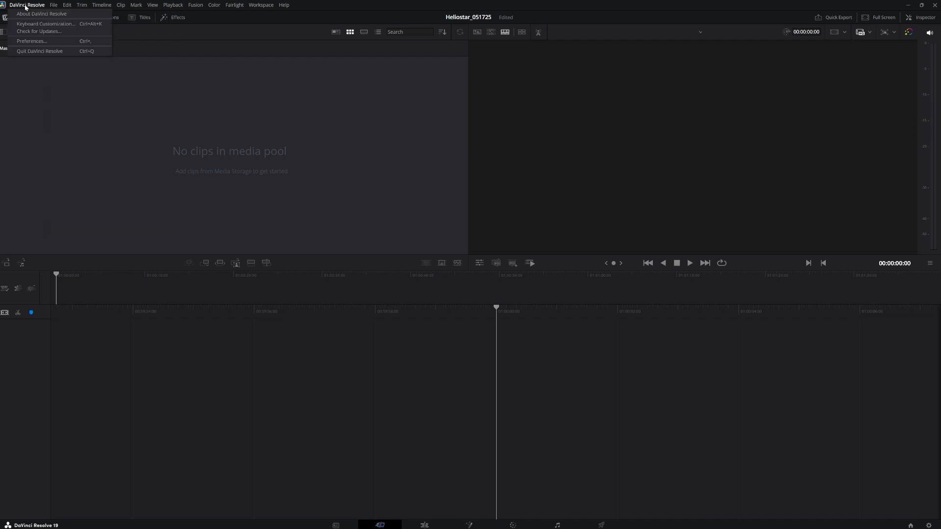
{"action": "left_click", "coordinate": [33, 42]}
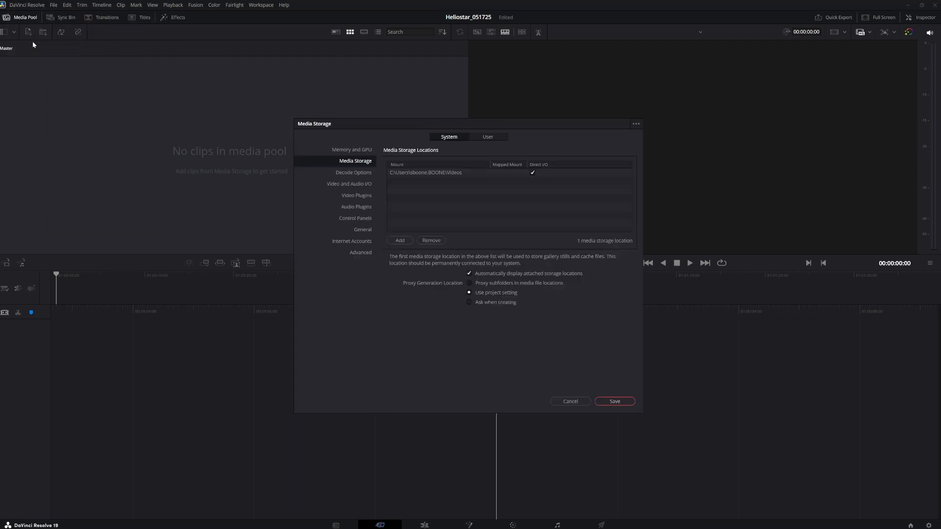
{"action": "left_click", "coordinate": [488, 137]}
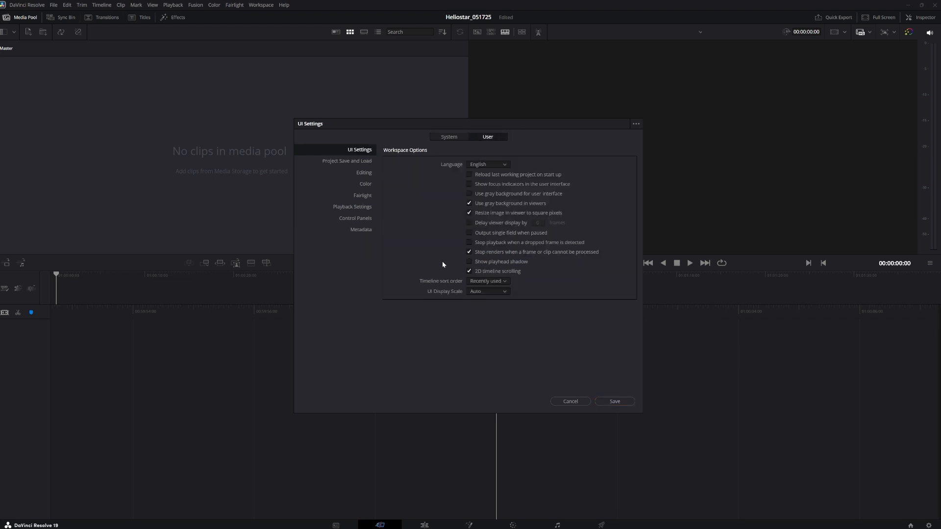
{"action": "left_click", "coordinate": [364, 174]}
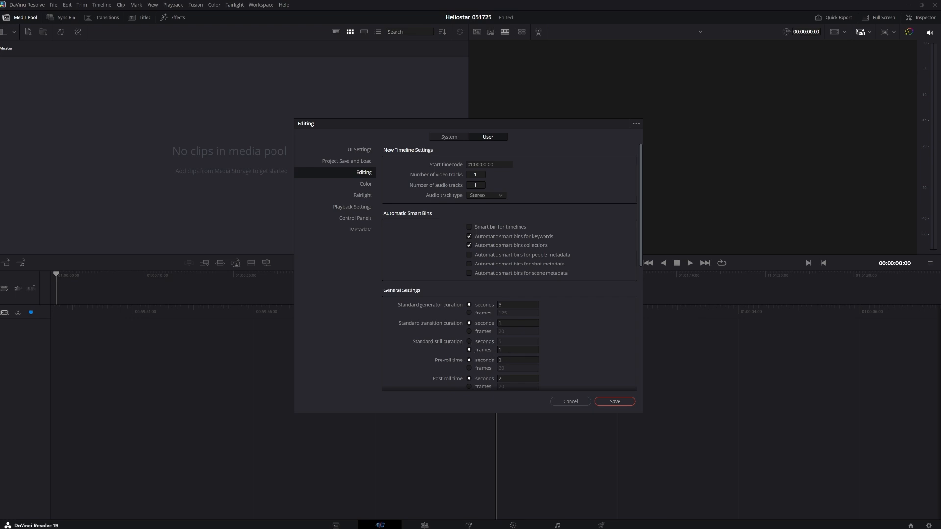
{"action": "left_click", "coordinate": [569, 401]}
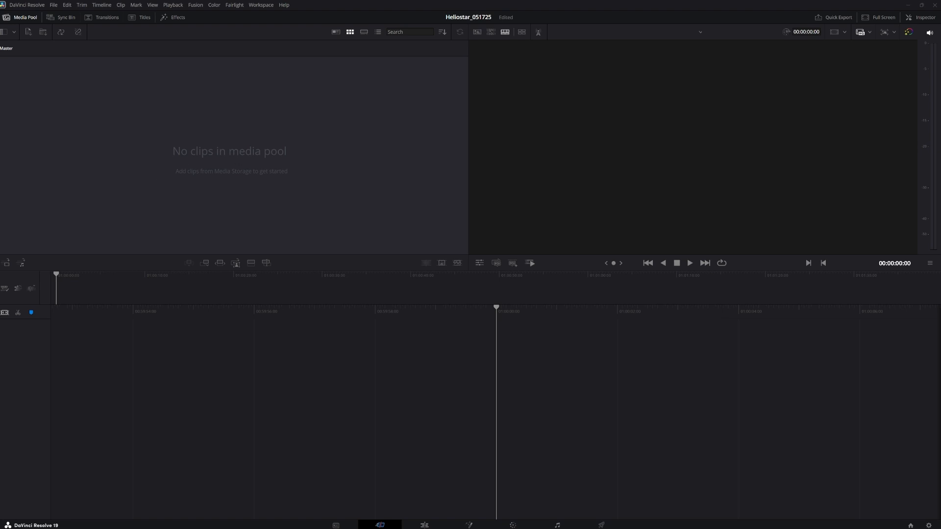
- Bring the 2-Align folder window over DaVinci Resolve and select all of its aligned images
{"action": "left_click_drag", "start_coordinate": [0, 162], "coordinate": [535, 86]}
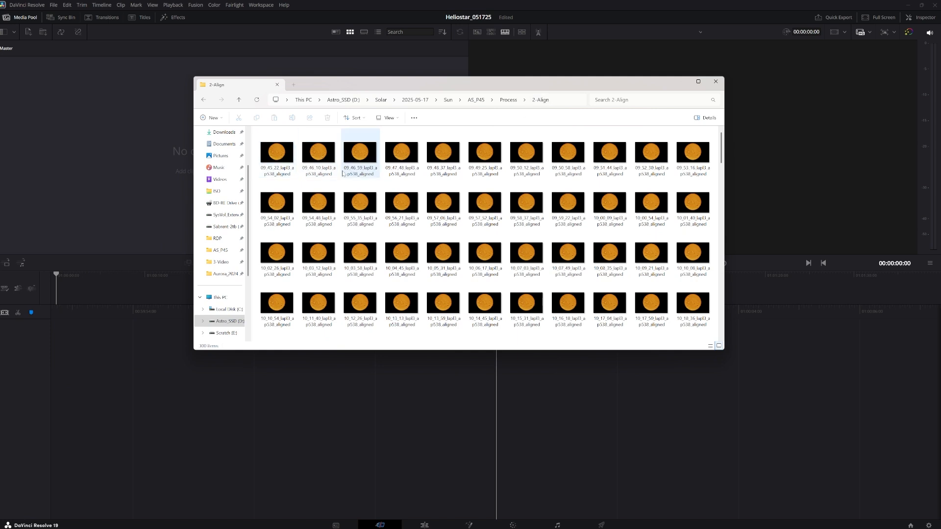
{"action": "left_click", "coordinate": [273, 161]}
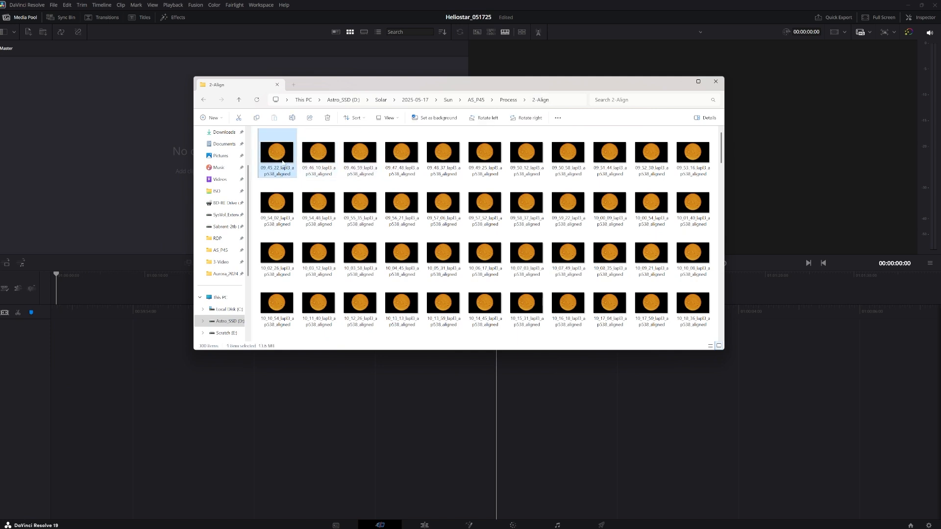
{"action": "key", "text": "ctrl+a"}
- Switch DaVinci Resolve to the Edit page and place all the selected aligned images onto a new timeline's video track
{"action": "left_click_drag", "start_coordinate": [275, 256], "coordinate": [335, 217]}
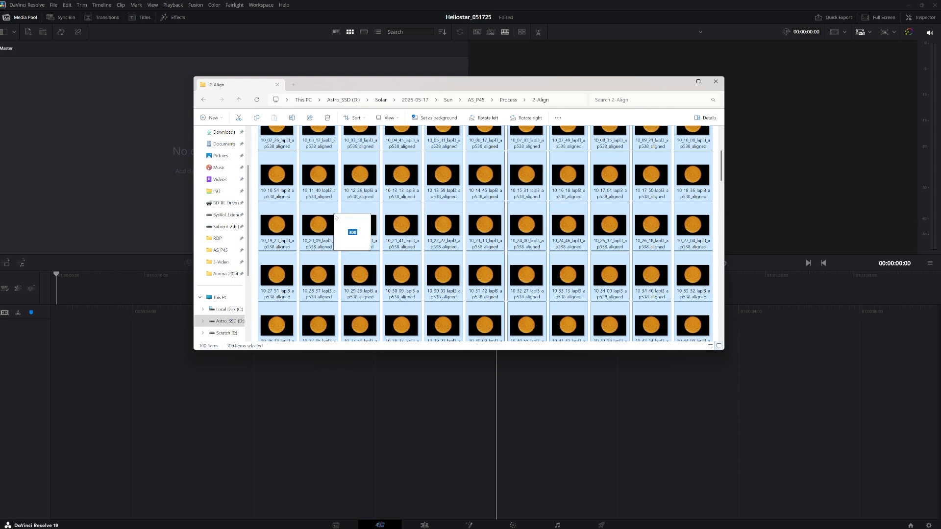
{"action": "left_click_drag", "start_coordinate": [335, 217], "coordinate": [335, 217]}
{"action": "left_click", "coordinate": [279, 373]}
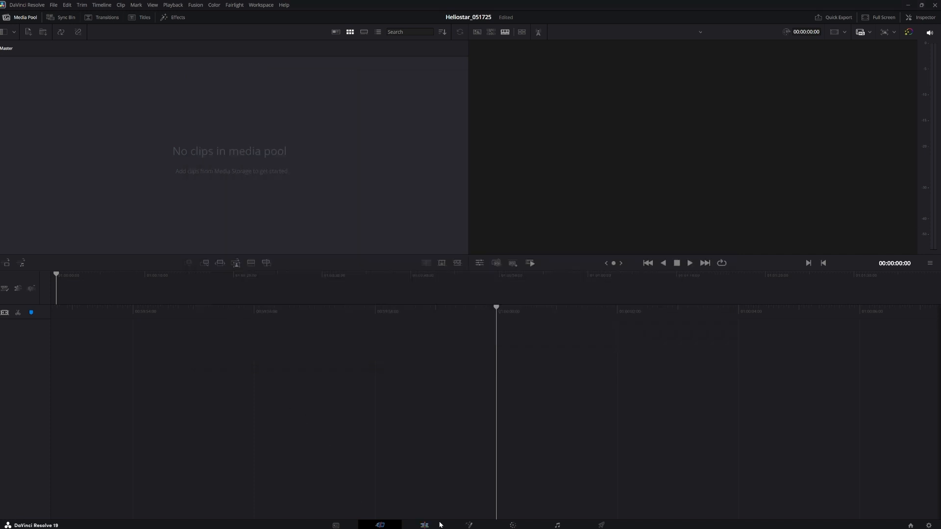
{"action": "left_click", "coordinate": [425, 525]}
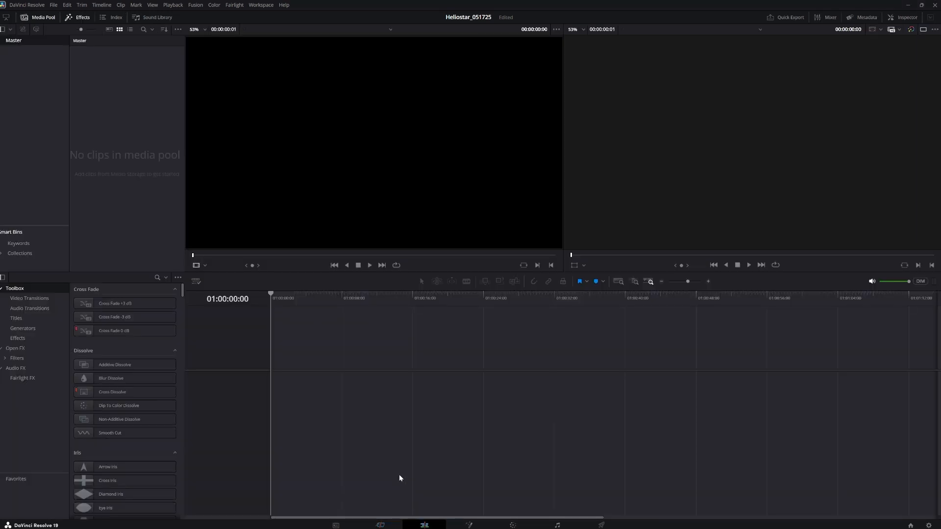
{"action": "key", "text": "alt+Tab"}
{"action": "left_click_drag", "start_coordinate": [364, 228], "coordinate": [355, 407]}
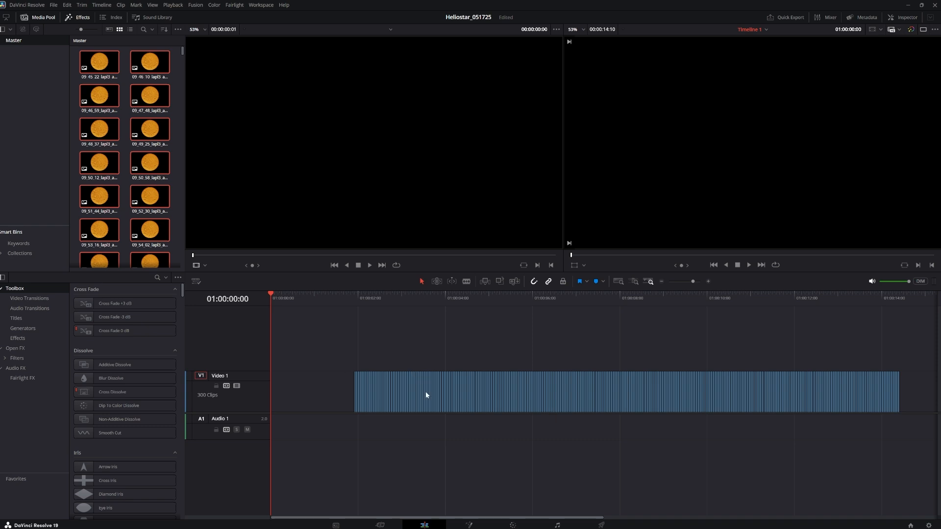
- Select all the image clips on the timeline and combine them into one new Fusion clip
{"action": "left_click_drag", "start_coordinate": [336, 344], "coordinate": [757, 456]}
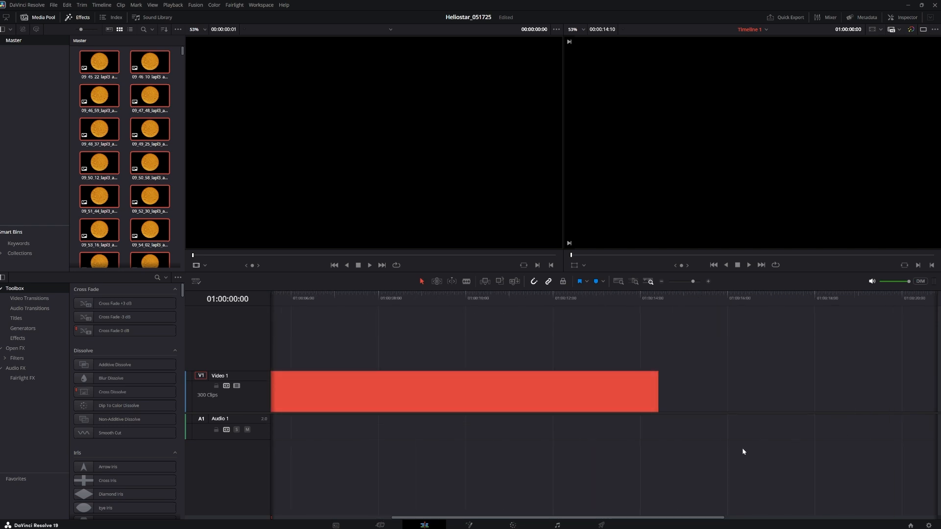
{"action": "right_click", "coordinate": [582, 398]}
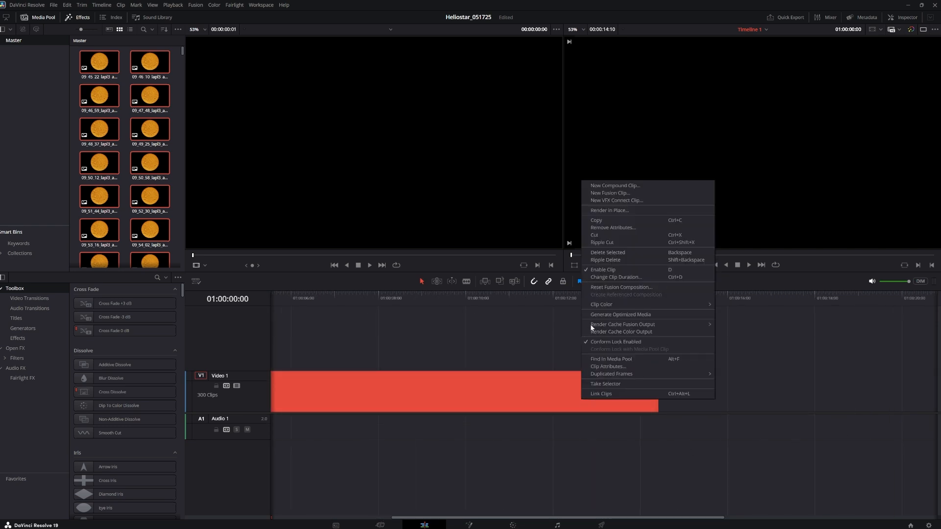
{"action": "left_click", "coordinate": [616, 194]}
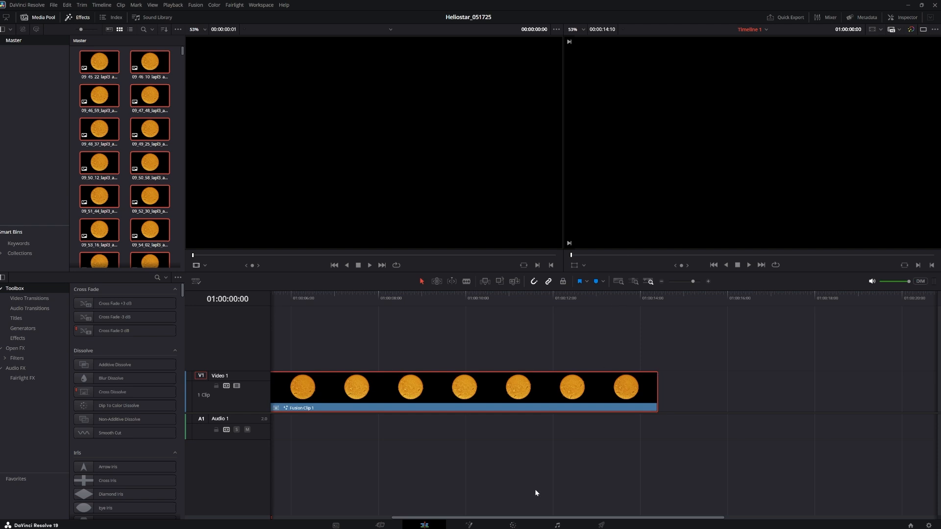
- Open the clip on the Fusion page and insert a Planar Tracker node between MediaIn1 and MediaOut1
{"action": "left_click", "coordinate": [470, 525]}
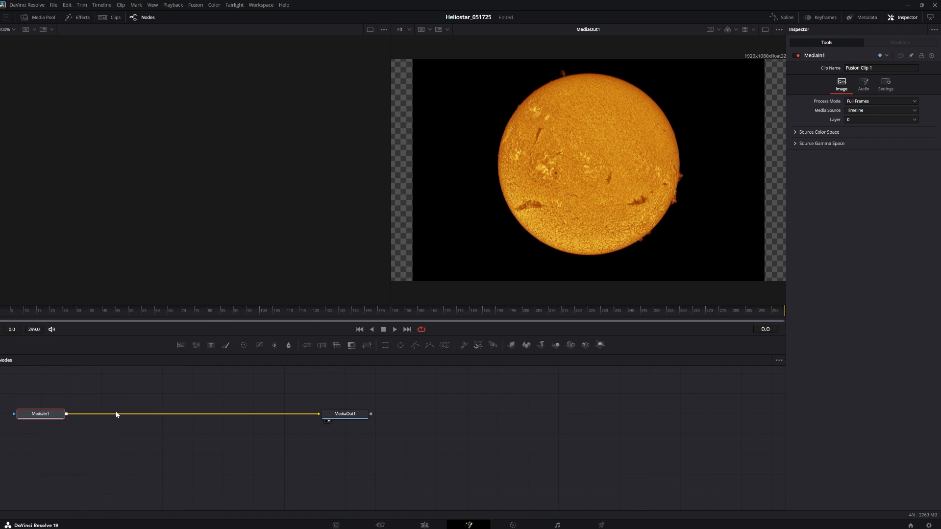
{"action": "key", "text": "shift+space"}
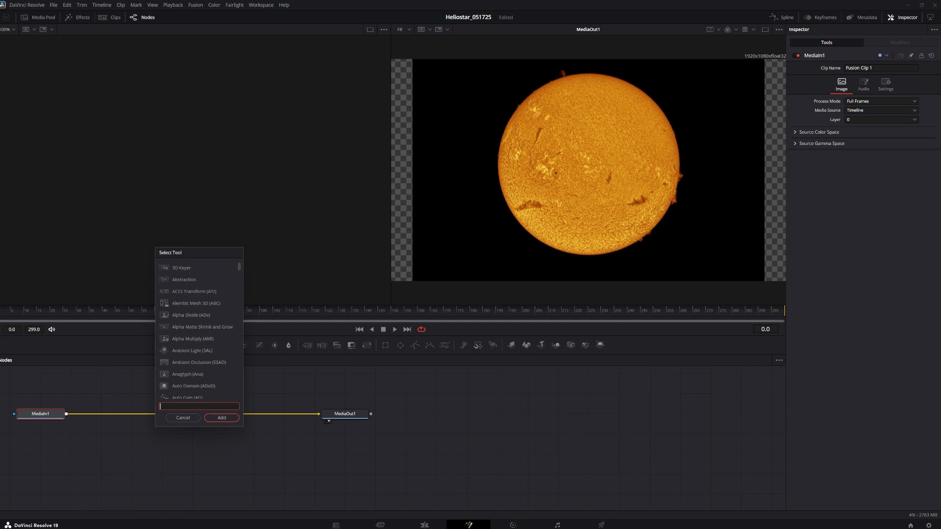
{"action": "type", "text": "plan"}
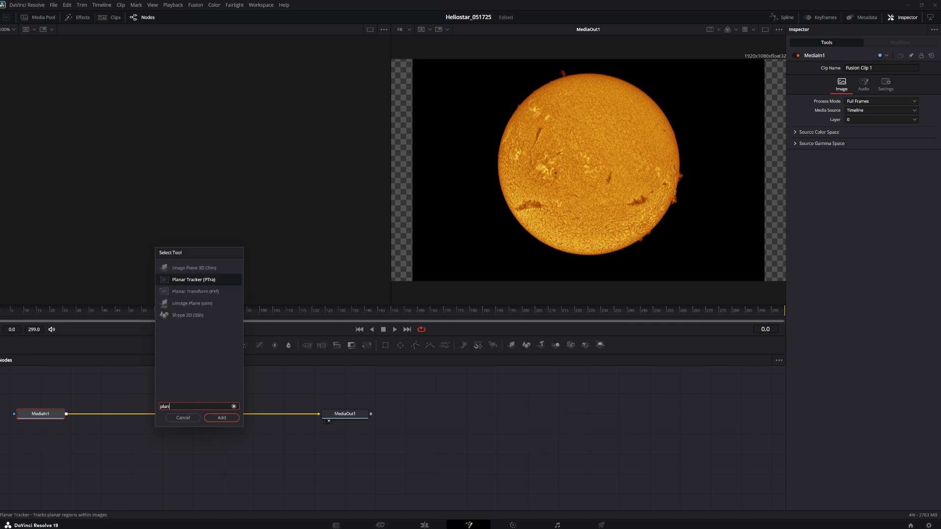
{"action": "left_click", "coordinate": [202, 280]}
{"action": "left_click", "coordinate": [218, 418]}
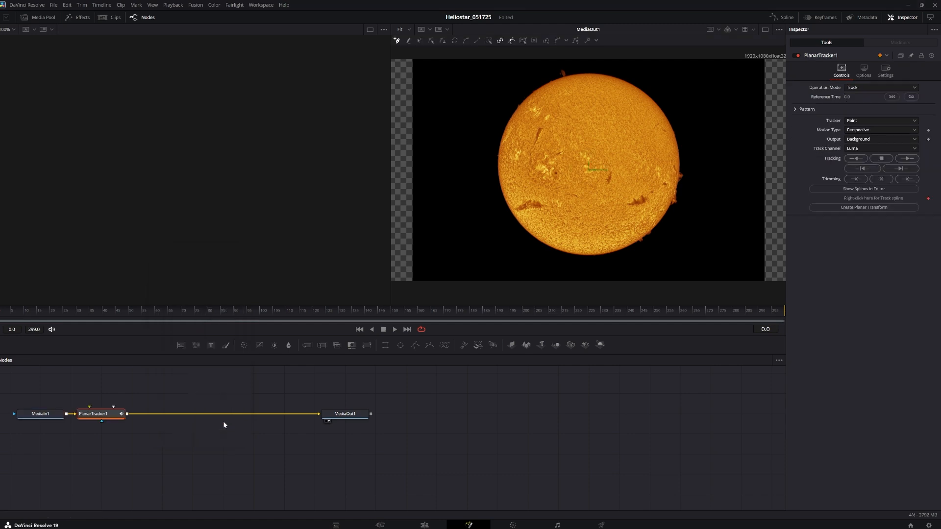
- Set the Planar Tracker to Hybrid Point/Area with the motion type Translation, Rotation, Scale
{"action": "left_click", "coordinate": [914, 121]}
{"action": "left_click", "coordinate": [893, 140]}
{"action": "left_click", "coordinate": [888, 133]}
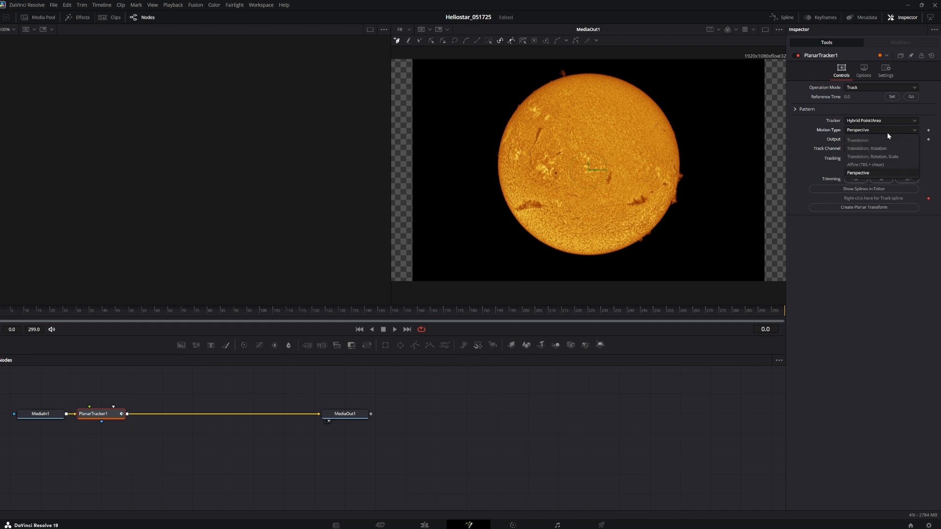
{"action": "left_click", "coordinate": [884, 157]}
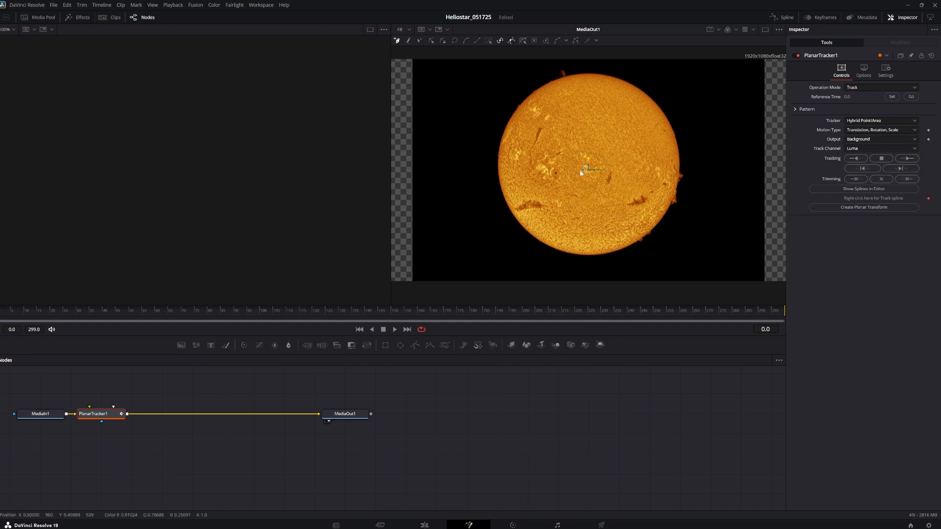
- Outline the bright active region left of the solar disk's centre as a closed tracking pattern, and track it to the clip's end
{"action": "left_click", "coordinate": [535, 160]}
{"action": "left_click", "coordinate": [533, 169]}
{"action": "left_click", "coordinate": [533, 175]}
{"action": "left_click", "coordinate": [540, 180]}
{"action": "left_click", "coordinate": [556, 185]}
{"action": "left_click", "coordinate": [564, 178]}
{"action": "left_click", "coordinate": [566, 164]}
{"action": "left_click", "coordinate": [562, 159]}
{"action": "left_click", "coordinate": [558, 156]}
{"action": "left_click", "coordinate": [555, 154]}
{"action": "left_click", "coordinate": [544, 152]}
{"action": "left_click", "coordinate": [540, 153]}
{"action": "left_click", "coordinate": [535, 158]}
{"action": "left_click", "coordinate": [535, 161]}
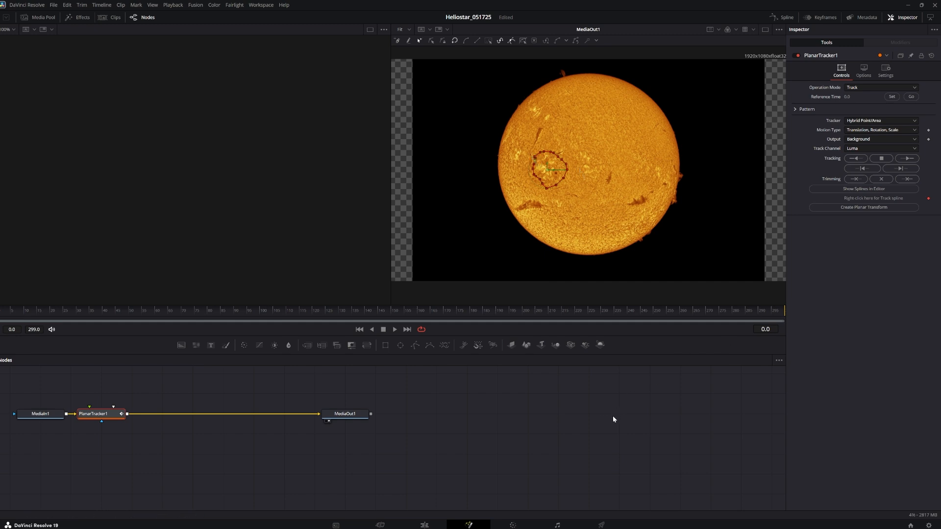
{"action": "left_click", "coordinate": [909, 159]}
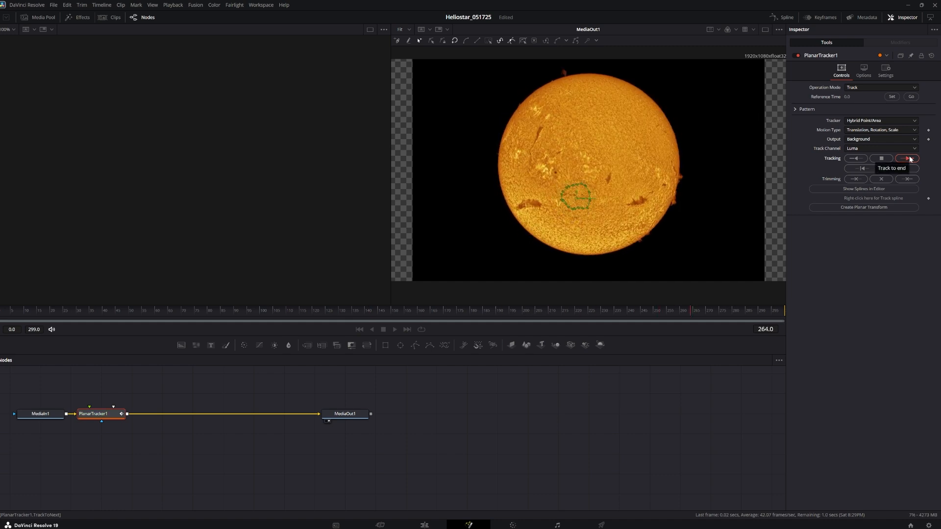
- Set the Planar Tracker's operation mode to Stabilize
{"action": "left_click", "coordinate": [882, 88]}
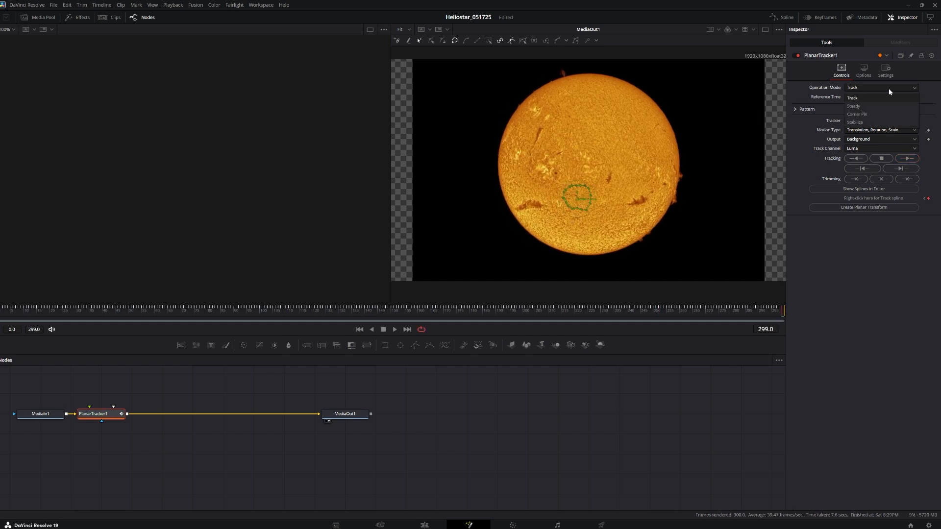
{"action": "left_click", "coordinate": [867, 122]}
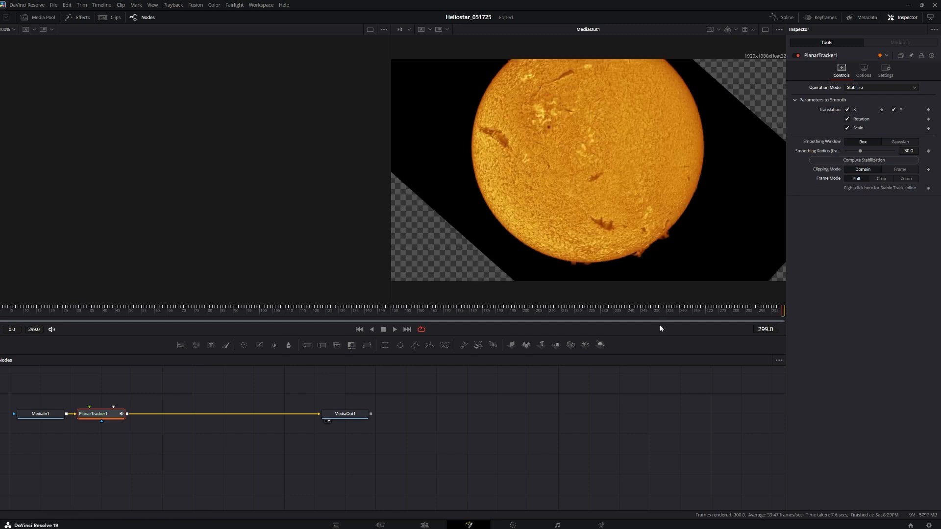
- On the Edit page, move the Fusion clip to the very start of the timeline and save the project
{"action": "left_click", "coordinate": [424, 526]}
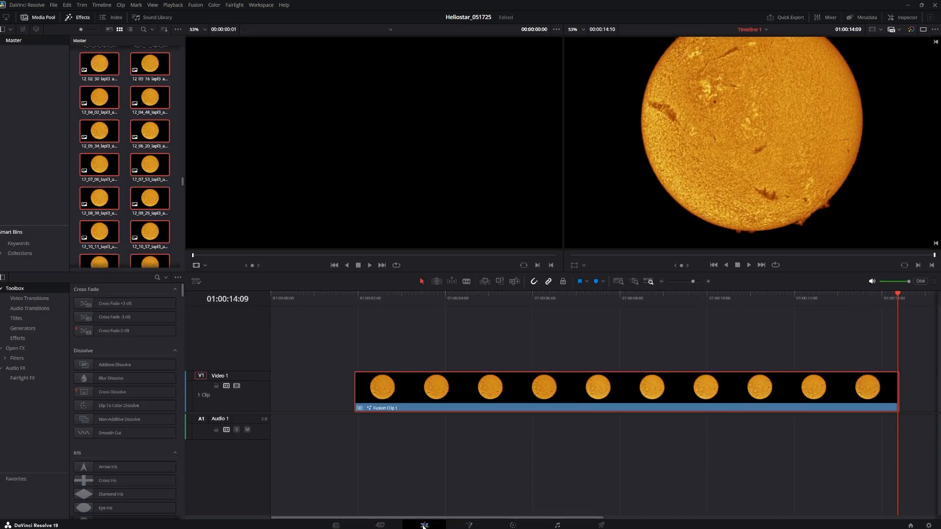
{"action": "left_click_drag", "start_coordinate": [568, 399], "coordinate": [466, 401]}
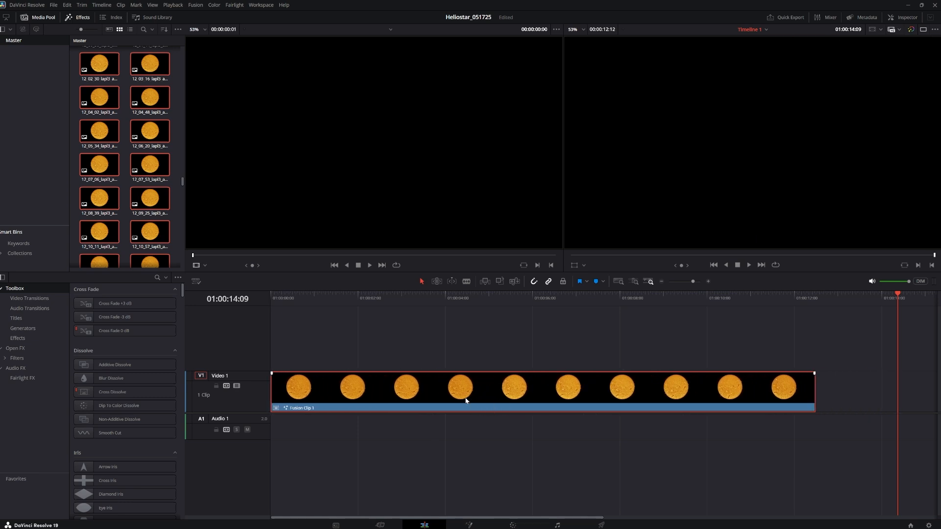
{"action": "key", "text": "ctrl+s"}
- Open the Deliver page and name the export file Heliostar_051725
{"action": "left_click", "coordinate": [601, 525]}
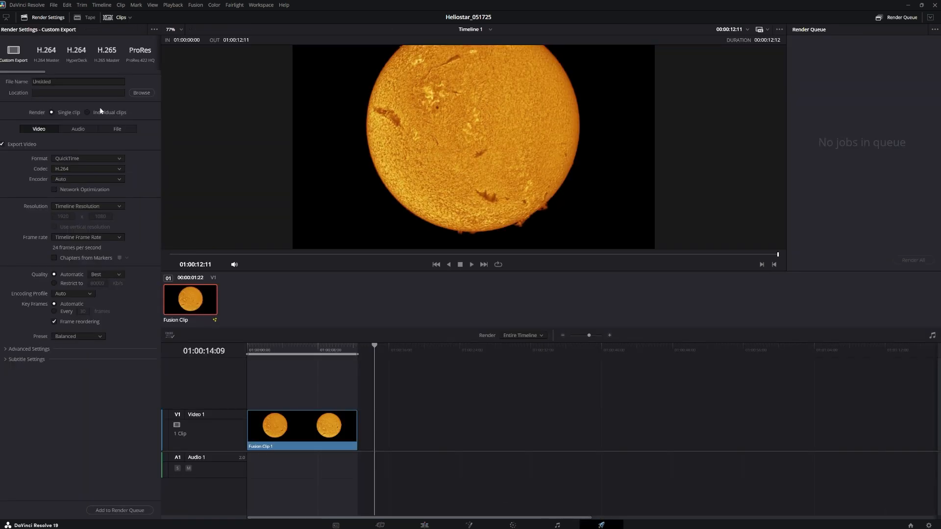
{"action": "left_click_drag", "start_coordinate": [53, 82], "coordinate": [27, 89]}
{"action": "type", "text": "Heliostar_051725"}
- Set the render location to the folder D:\Solar\2025-05-17\Sun\AS_P45\Process\3-Video, keeping the file name
{"action": "left_click", "coordinate": [142, 92]}
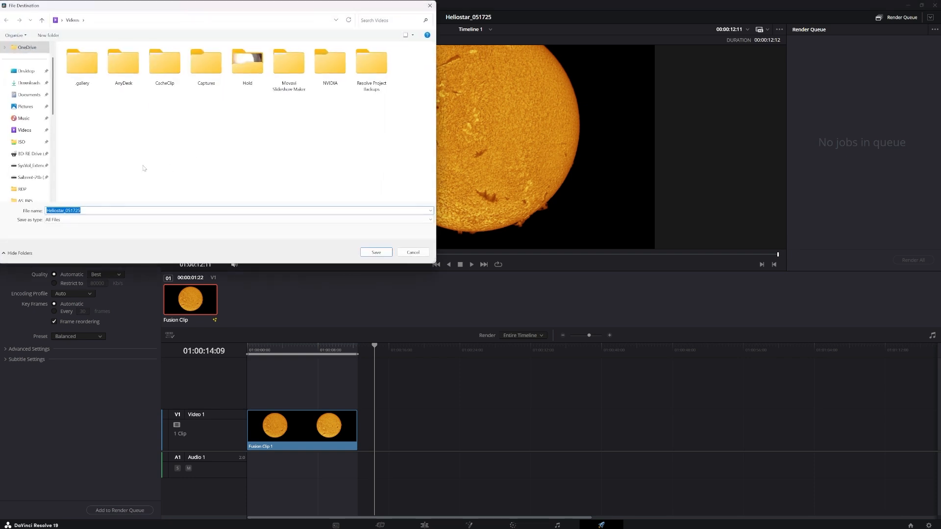
{"action": "scroll", "coordinate": [31, 152], "scroll_direction": "down", "scroll_amount": 3}
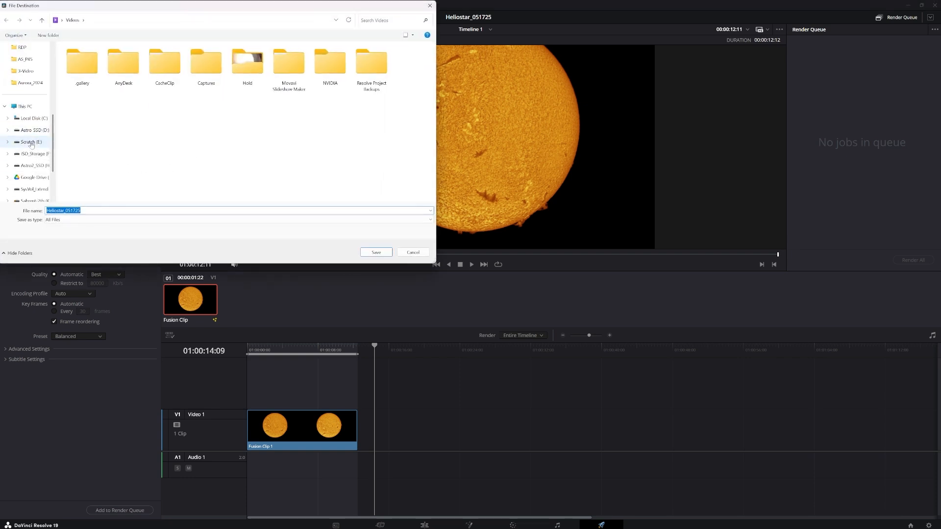
{"action": "left_click", "coordinate": [33, 132]}
{"action": "double_click", "coordinate": [79, 79]}
{"action": "double_click", "coordinate": [74, 60]}
{"action": "double_click", "coordinate": [79, 60]}
{"action": "double_click", "coordinate": [78, 59]}
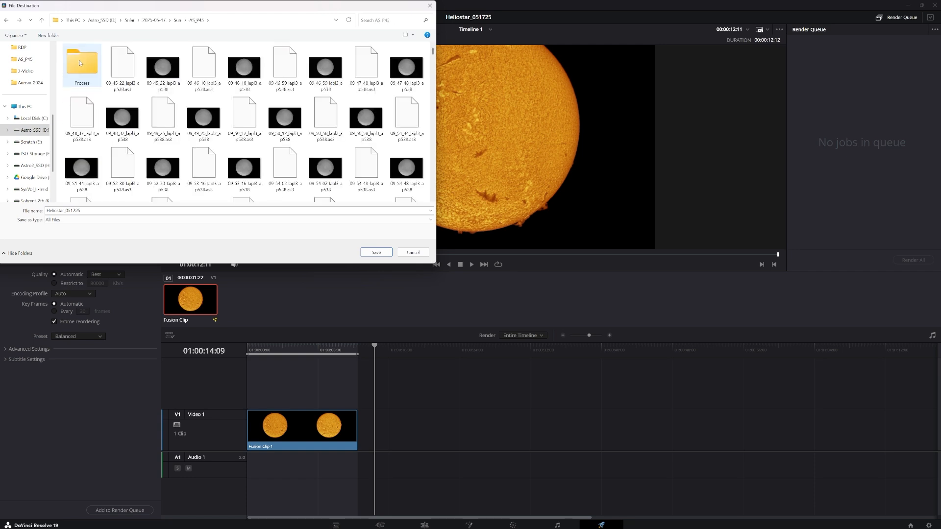
{"action": "double_click", "coordinate": [78, 60]}
{"action": "double_click", "coordinate": [81, 79]}
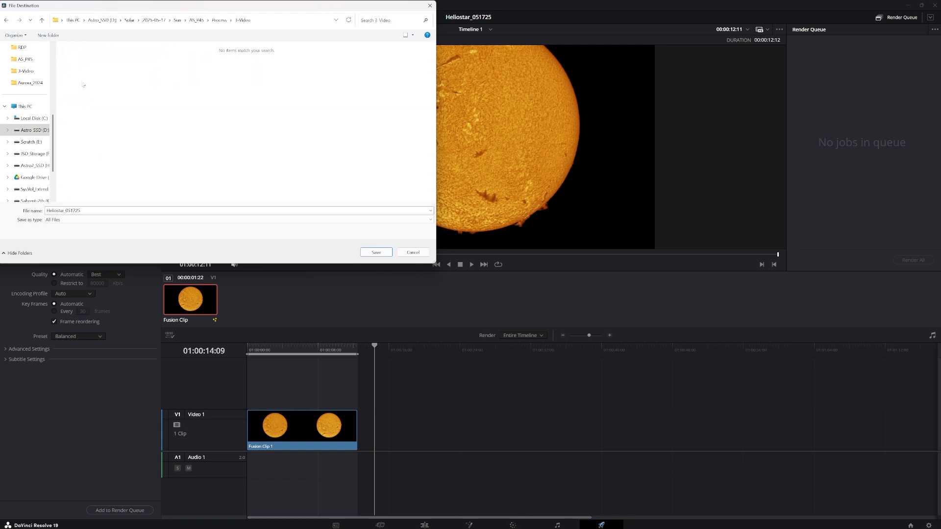
{"action": "left_click", "coordinate": [376, 252]}
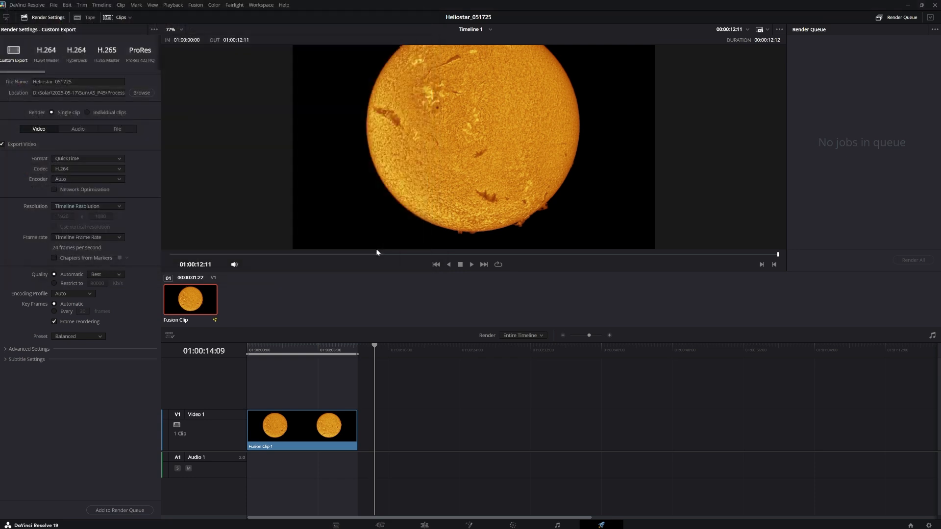
- Set the export format to MP4, add the timeline to the render queue and render it
{"action": "left_click", "coordinate": [122, 156]}
{"action": "left_click", "coordinate": [86, 210]}
{"action": "left_click", "coordinate": [122, 510]}
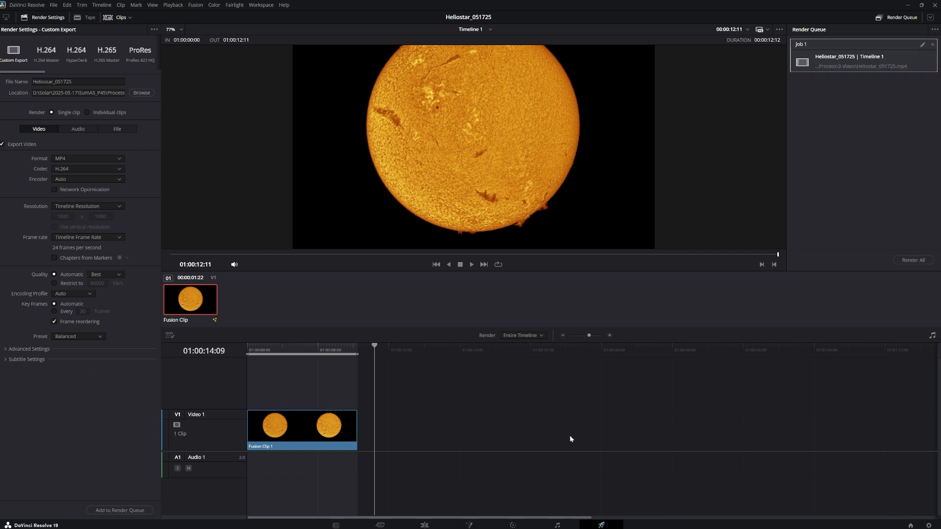
{"action": "left_click", "coordinate": [913, 260]}
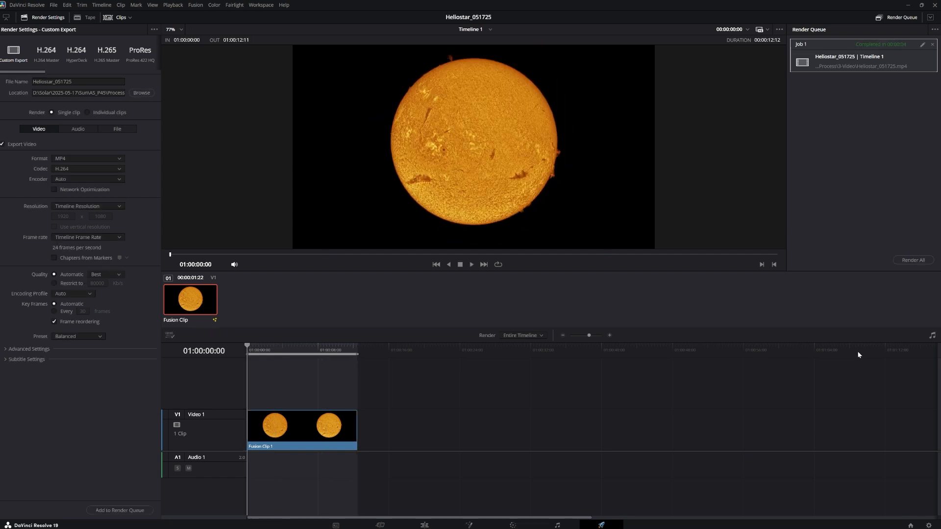
- Switch to File Explorer and open the rendered Heliostar_051725 video from the Process folder's 3-Video subfolder
{"action": "left_click", "coordinate": [908, 5]}
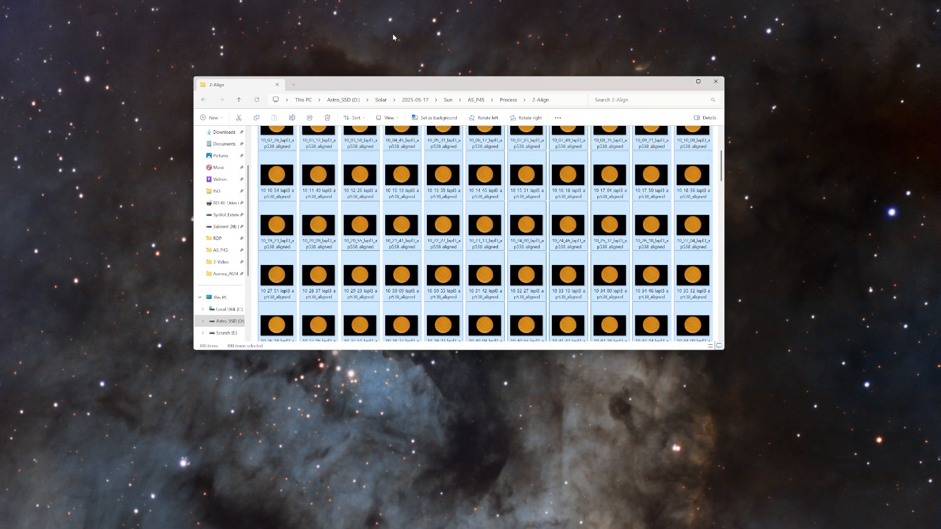
{"action": "left_click", "coordinate": [510, 101]}
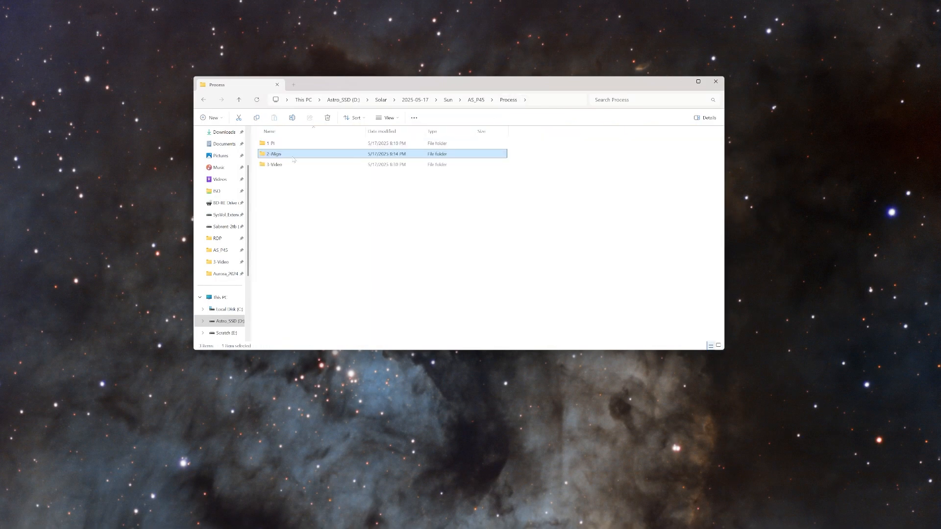
{"action": "double_click", "coordinate": [277, 165]}
{"action": "double_click", "coordinate": [279, 144]}
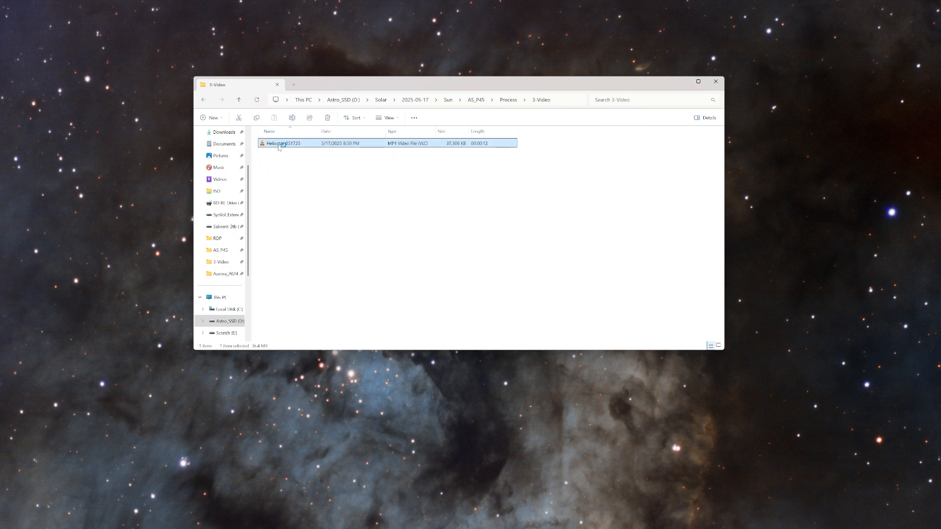